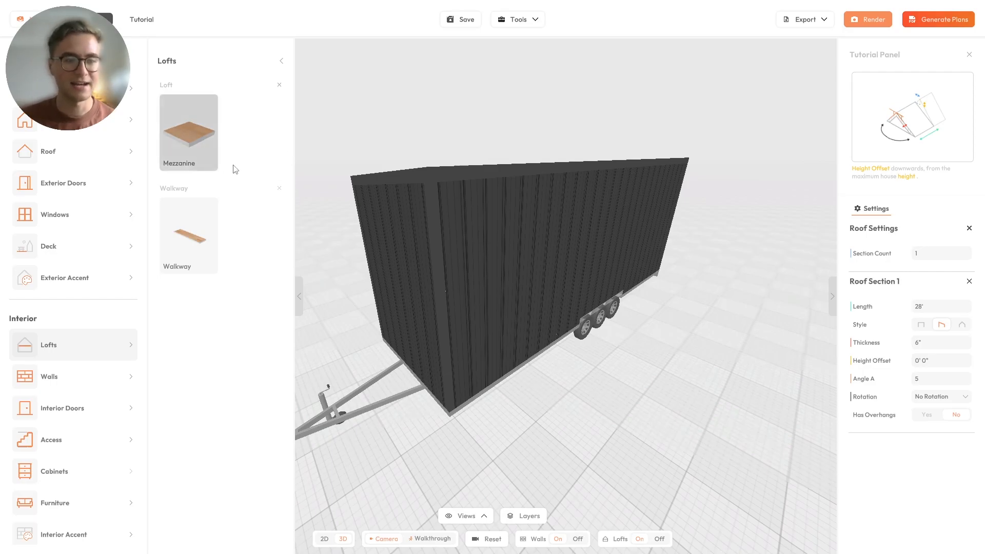
# Step: Add a Mezzanine loft panel and place it above the middle of the trailer's floor
pyautogui.click(190, 140)
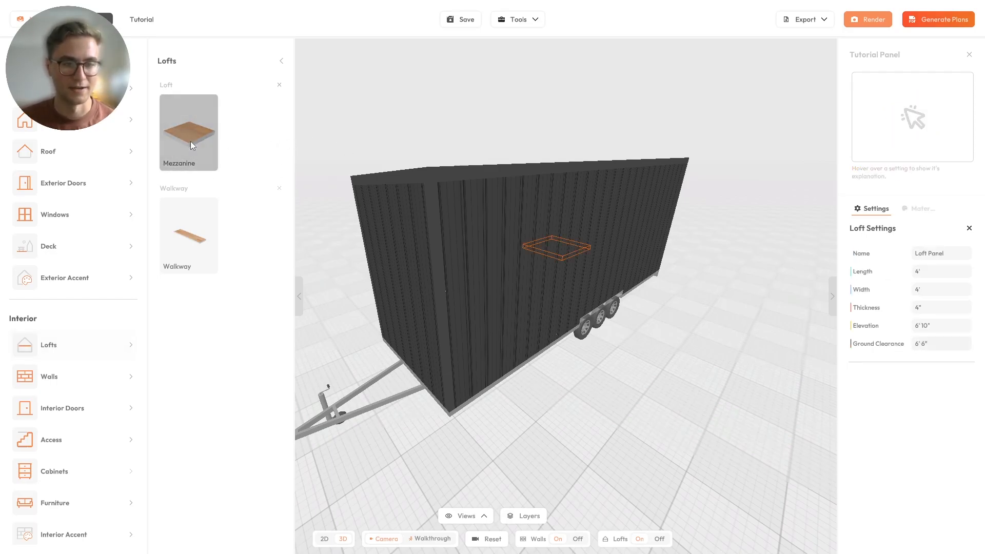
pyautogui.scroll(3, 508, 256)
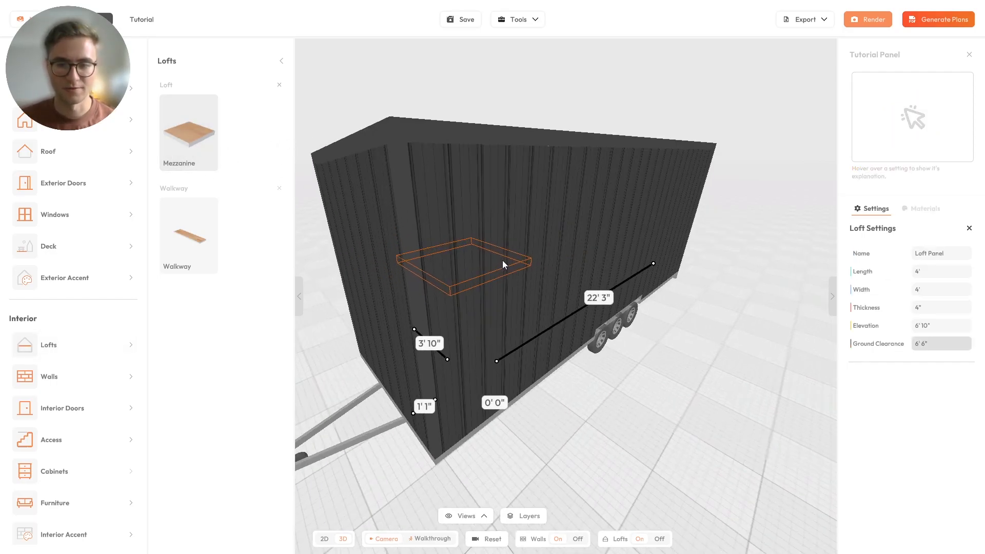
pyautogui.scroll(-5, 518, 267)
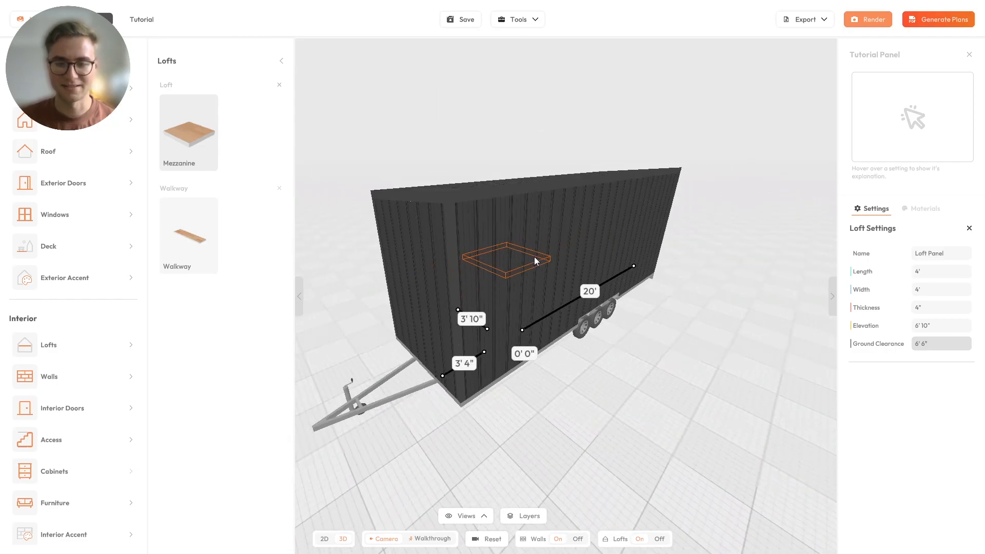
pyautogui.scroll(5, 534, 267)
pyautogui.scroll(5, 539, 257)
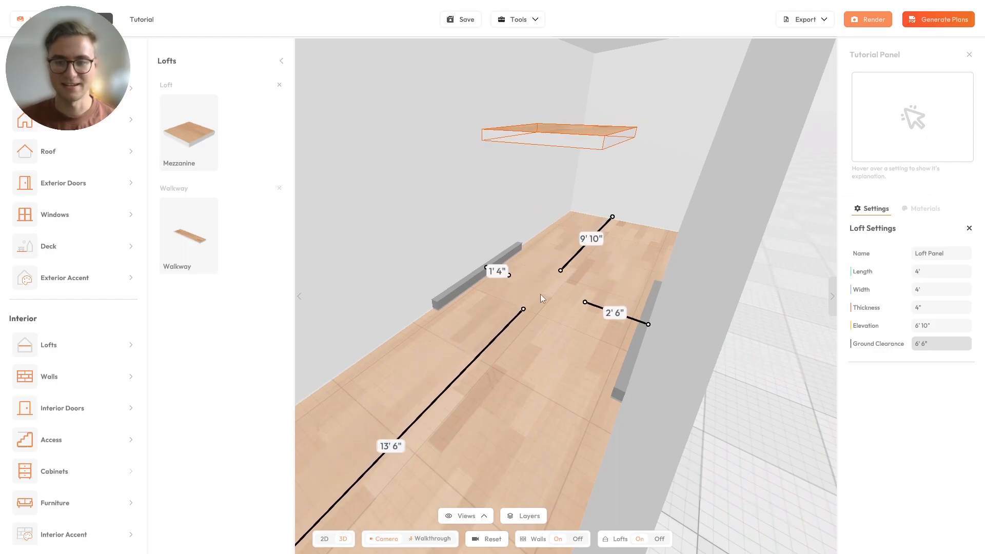
pyautogui.click(538, 307)
pyautogui.scroll(-8, 539, 252)
pyautogui.moveTo(545, 254); pyautogui.dragTo(456, 266)
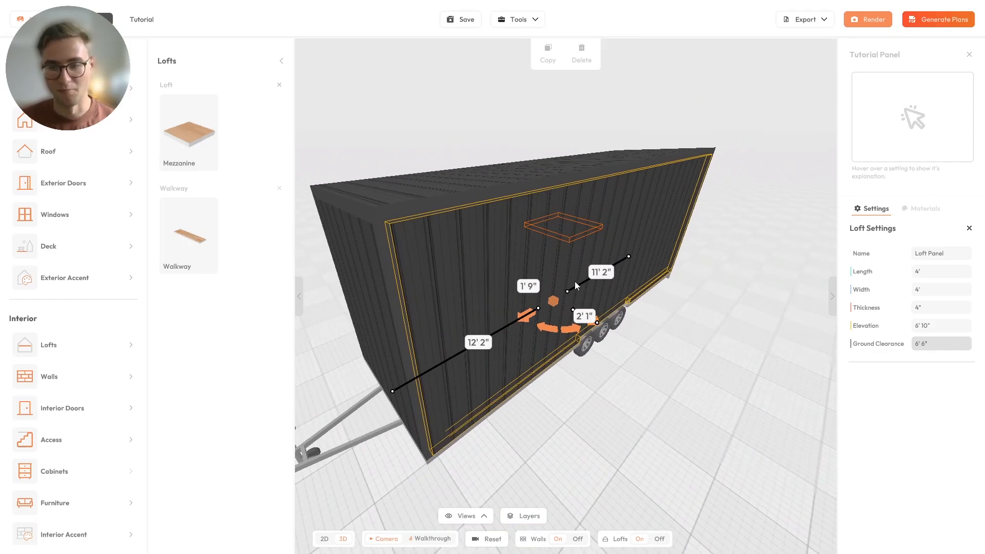
# Step: Hide the near walls and move the loft panel flush against the long side wall
pyautogui.click(578, 539)
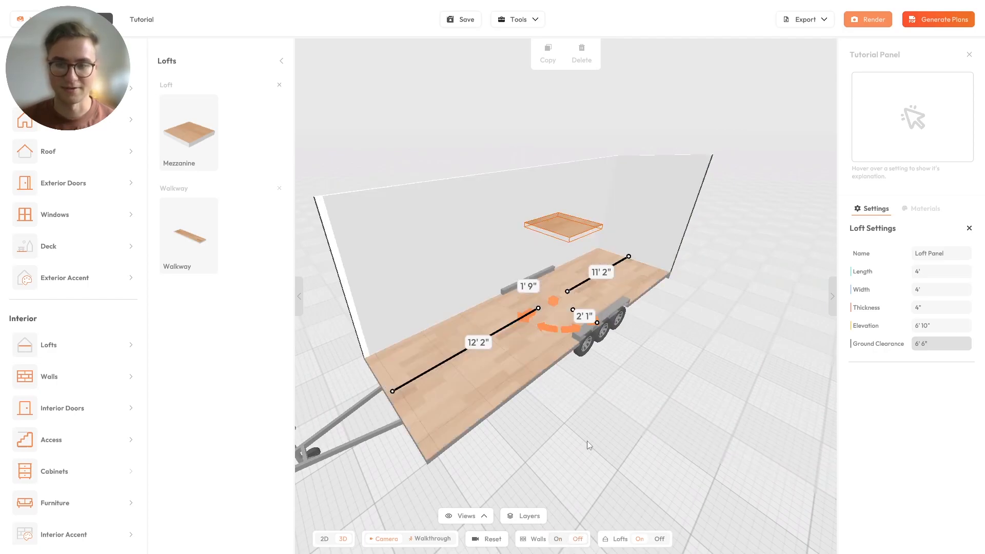
pyautogui.scroll(5, 512, 315)
pyautogui.scroll(-3, 558, 271)
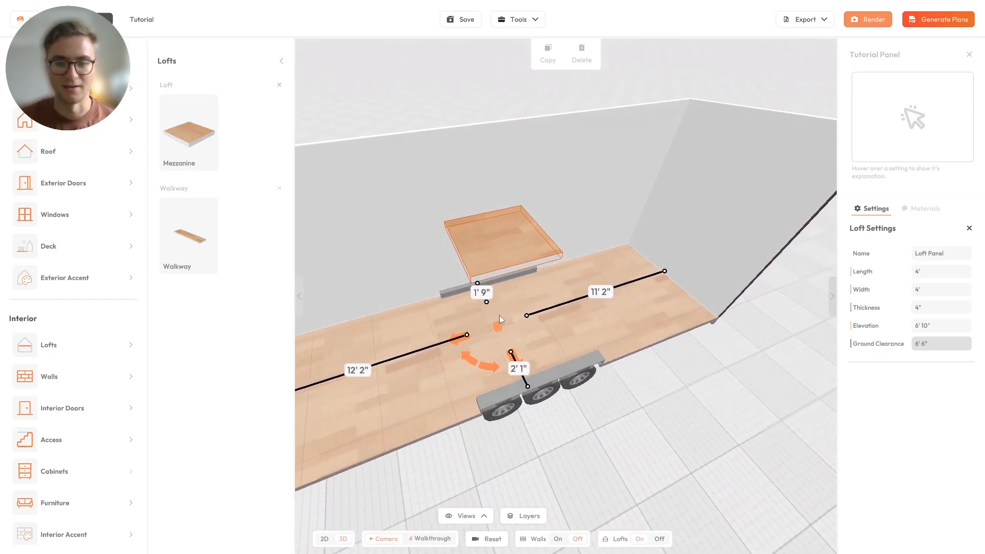
pyautogui.moveTo(500, 315); pyautogui.dragTo(504, 282)
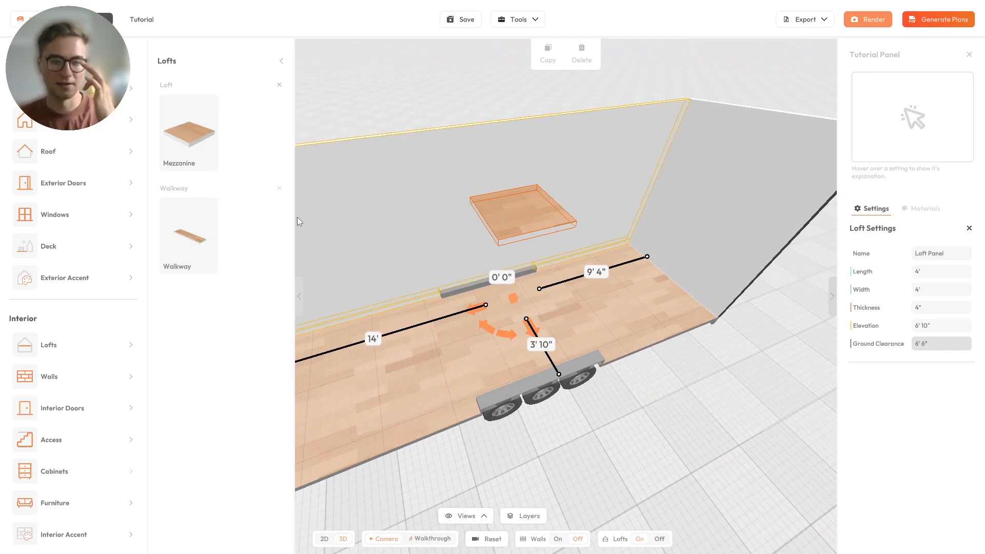
# Step: Set the loft panel's distance from the far end wall to 0
pyautogui.click(281, 61)
pyautogui.moveTo(400, 278); pyautogui.dragTo(532, 280)
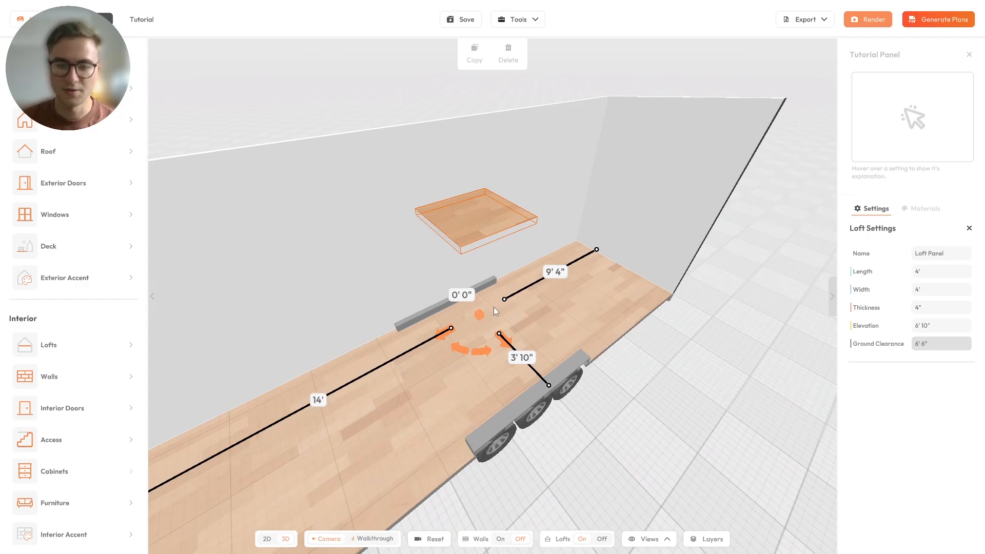
pyautogui.moveTo(556, 274); pyautogui.dragTo(453, 309, button='right')
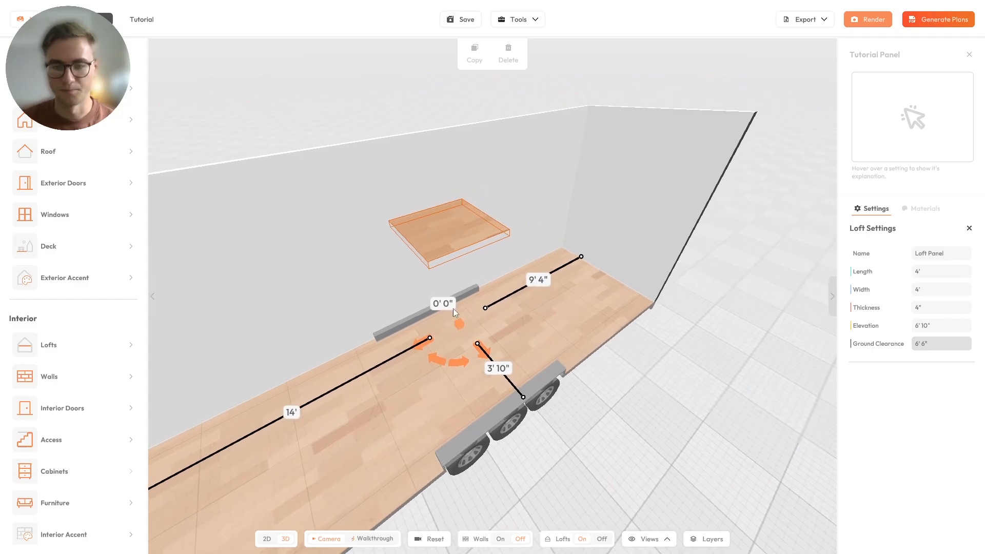
pyautogui.moveTo(491, 303); pyautogui.dragTo(568, 260)
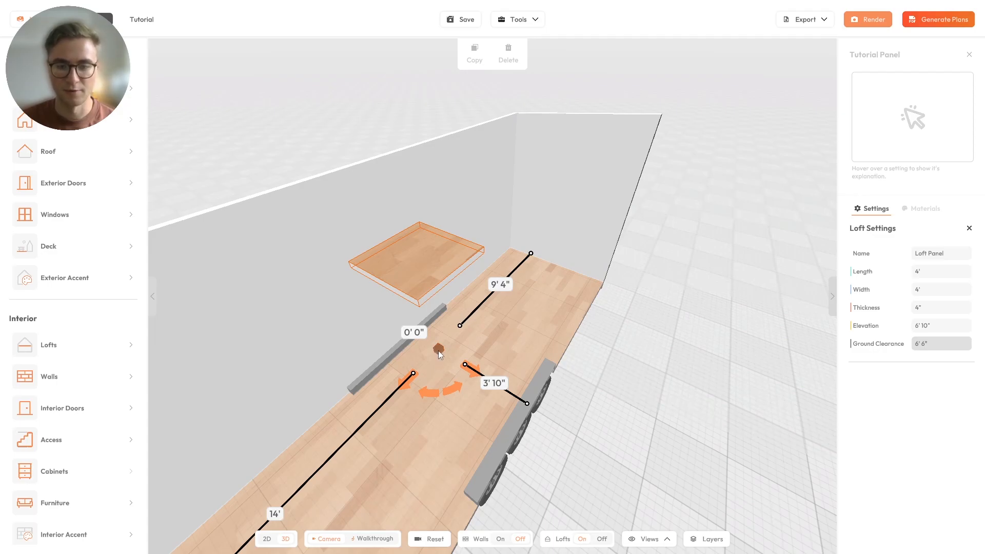
pyautogui.click(506, 286)
pyautogui.write('0')
pyautogui.press('Return')
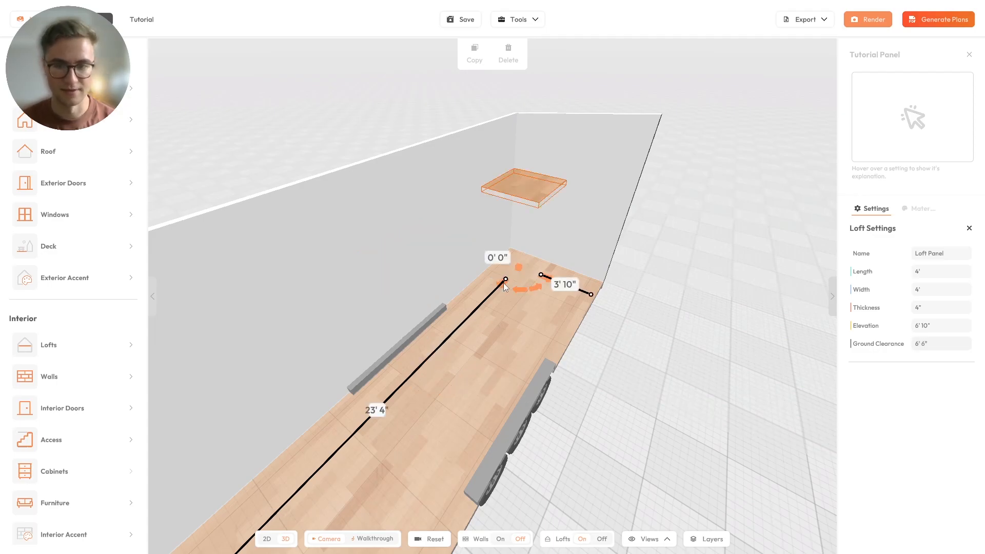
# Step: Set the loft panel's width to 7' 10"
pyautogui.scroll(3, 559, 186)
pyautogui.moveTo(550, 217); pyautogui.dragTo(446, 292)
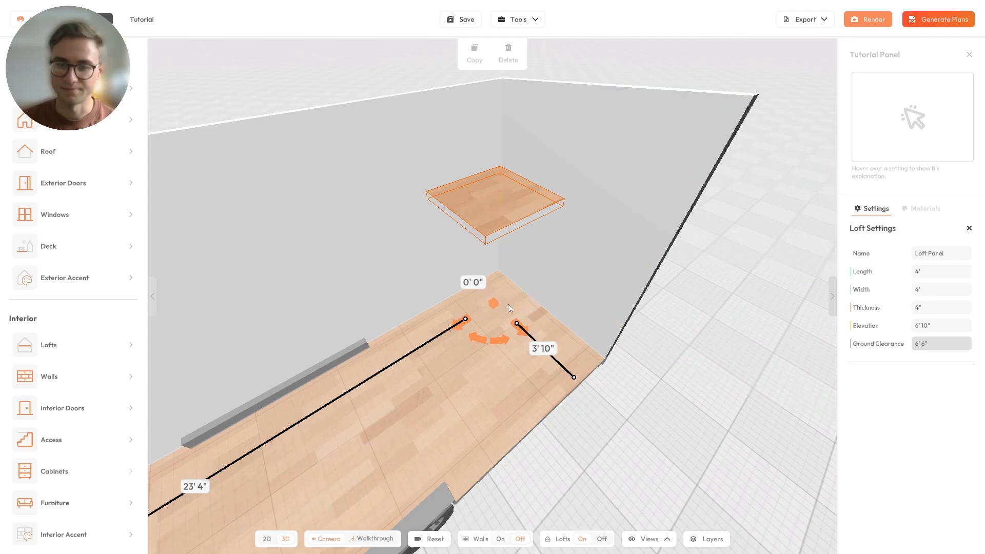
pyautogui.moveTo(491, 278); pyautogui.dragTo(462, 314)
pyautogui.moveTo(623, 294); pyautogui.dragTo(559, 313)
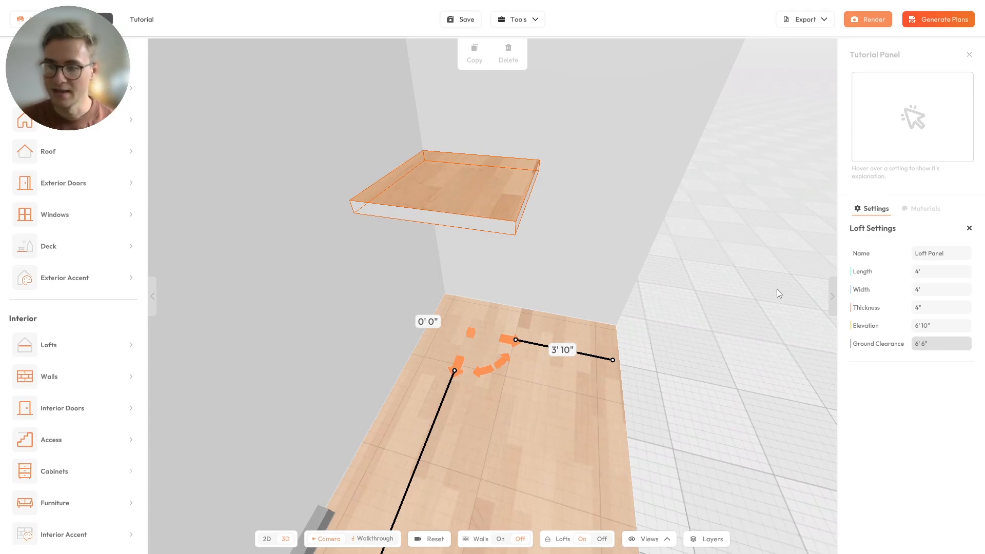
pyautogui.moveTo(933, 296)
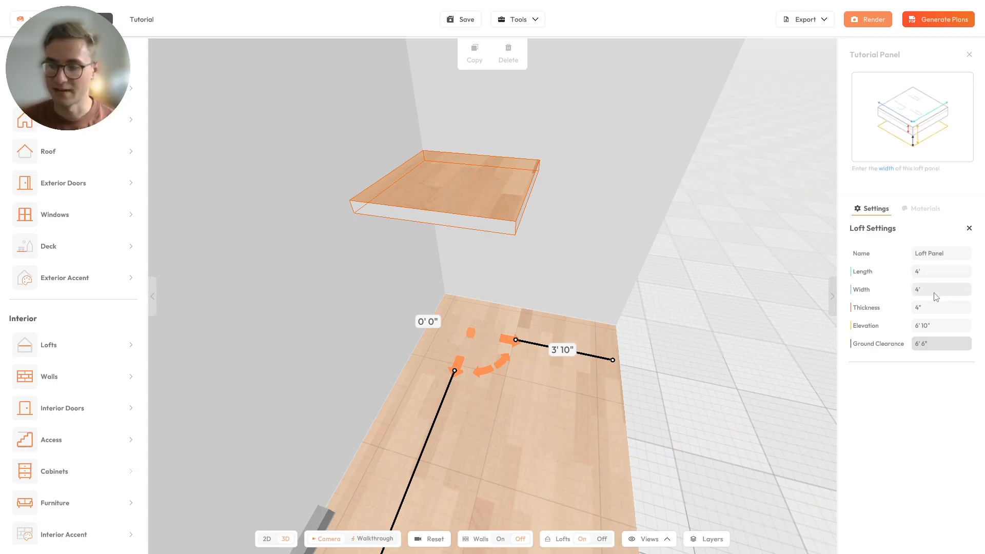
pyautogui.click(924, 296)
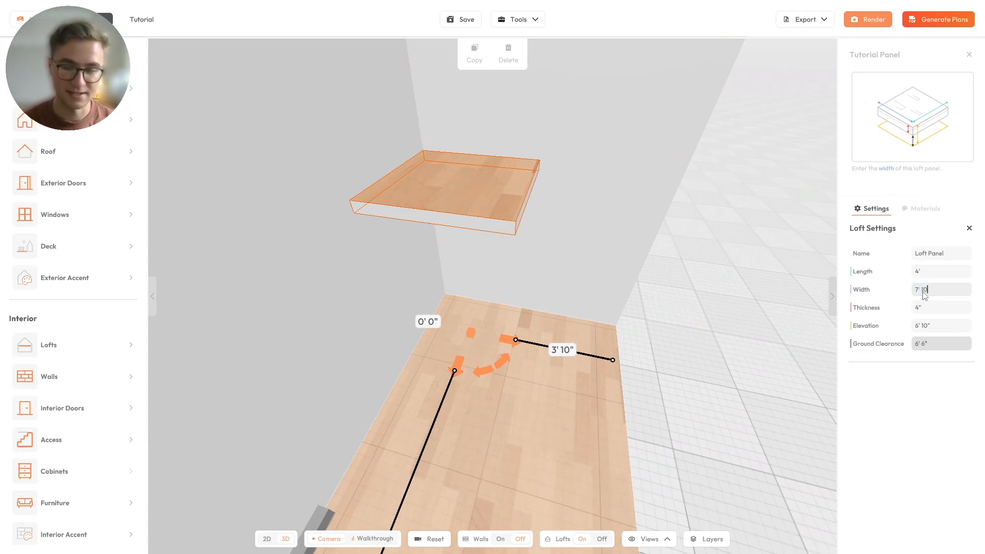
pyautogui.press('Return')
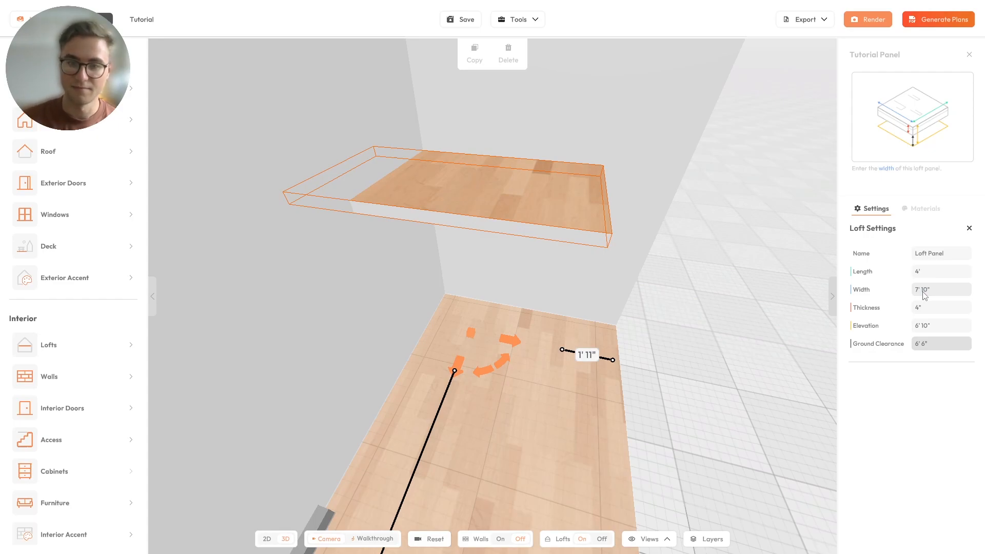
pyautogui.moveTo(508, 344); pyautogui.dragTo(541, 335)
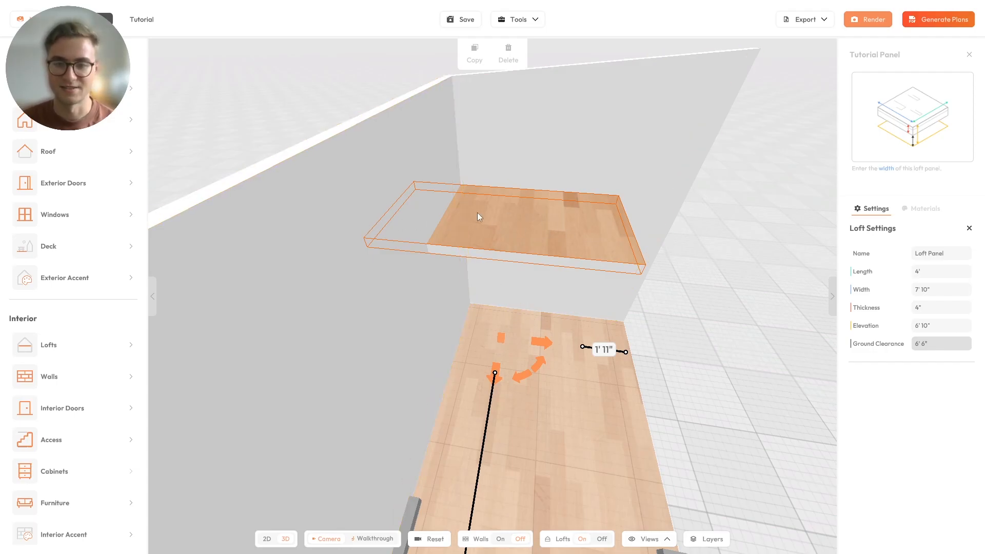
pyautogui.moveTo(692, 248); pyautogui.dragTo(716, 282)
pyautogui.moveTo(600, 411); pyautogui.dragTo(734, 376)
pyautogui.click(505, 542)
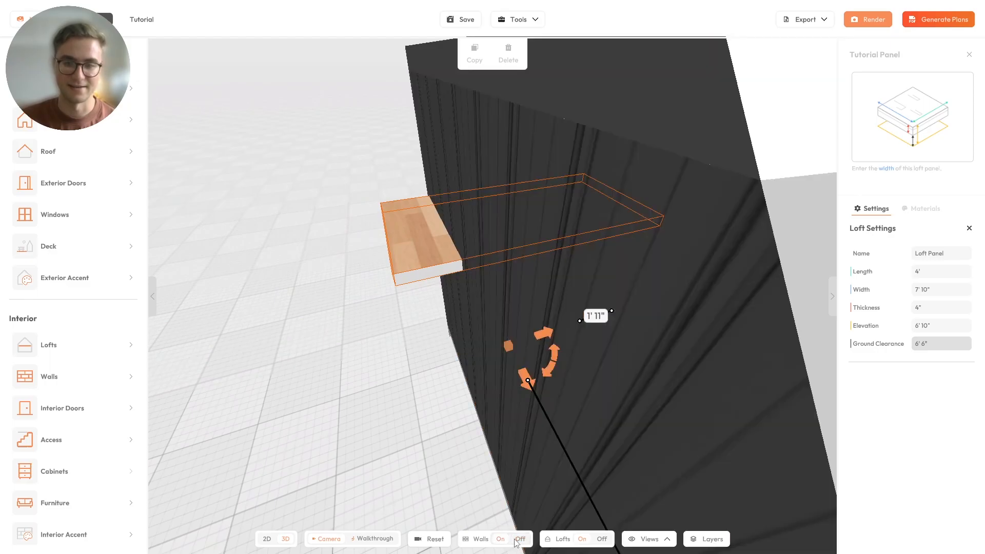
pyautogui.moveTo(339, 214); pyautogui.dragTo(495, 479)
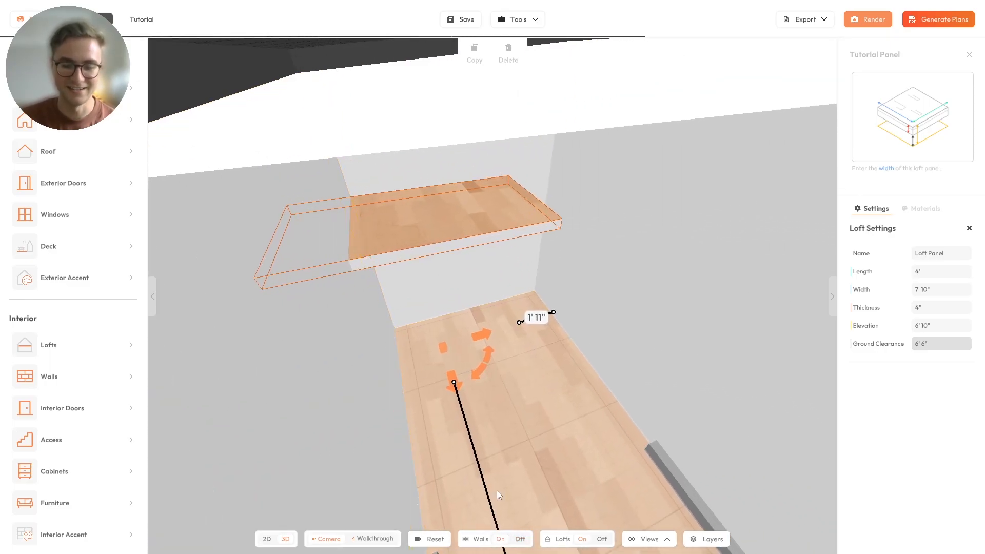
pyautogui.click(521, 539)
# Step: Shift the loft panel sideways so it spans the trailer with 0' 0" gaps to both side walls
pyautogui.moveTo(492, 389); pyautogui.dragTo(478, 338)
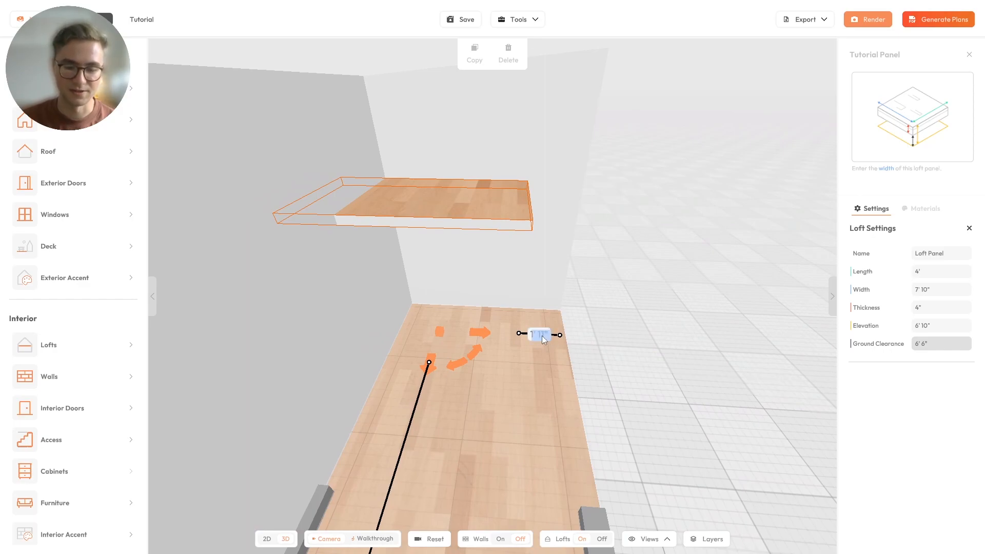
pyautogui.click(441, 315)
pyautogui.click(458, 217)
pyautogui.moveTo(441, 321); pyautogui.dragTo(485, 285)
pyautogui.click(486, 287)
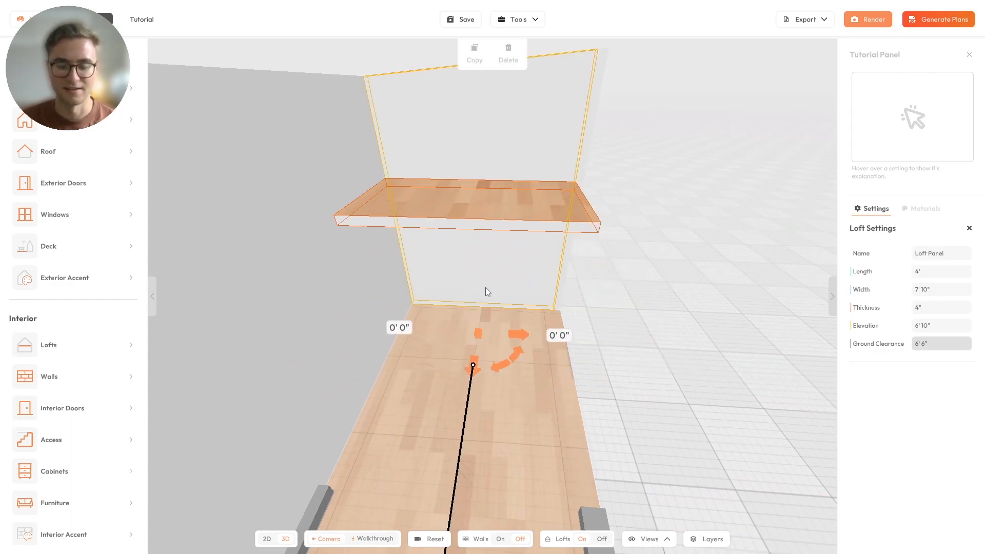
# Step: Set the loft panel's length to 7'
pyautogui.moveTo(568, 306); pyautogui.dragTo(711, 301)
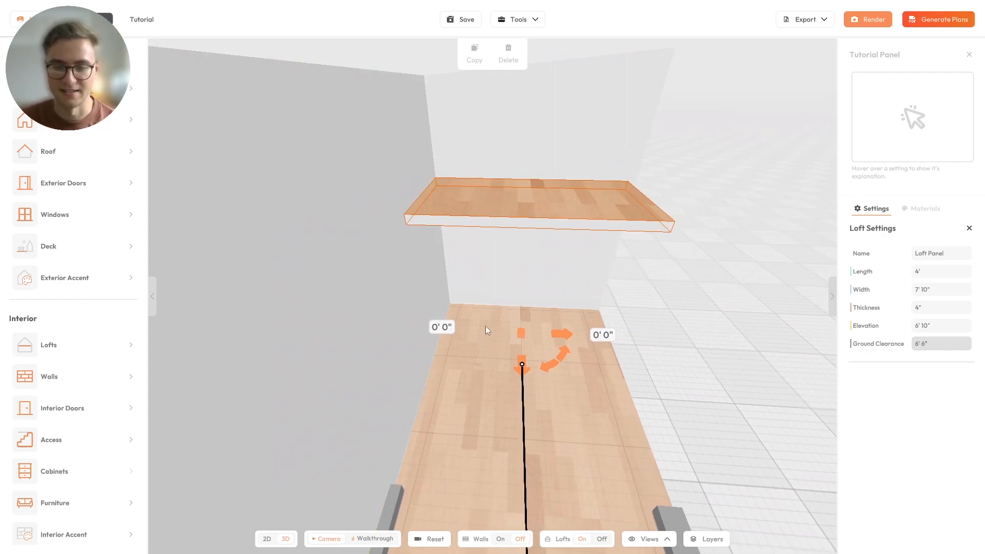
pyautogui.moveTo(445, 304); pyautogui.dragTo(565, 249)
pyautogui.click(957, 270)
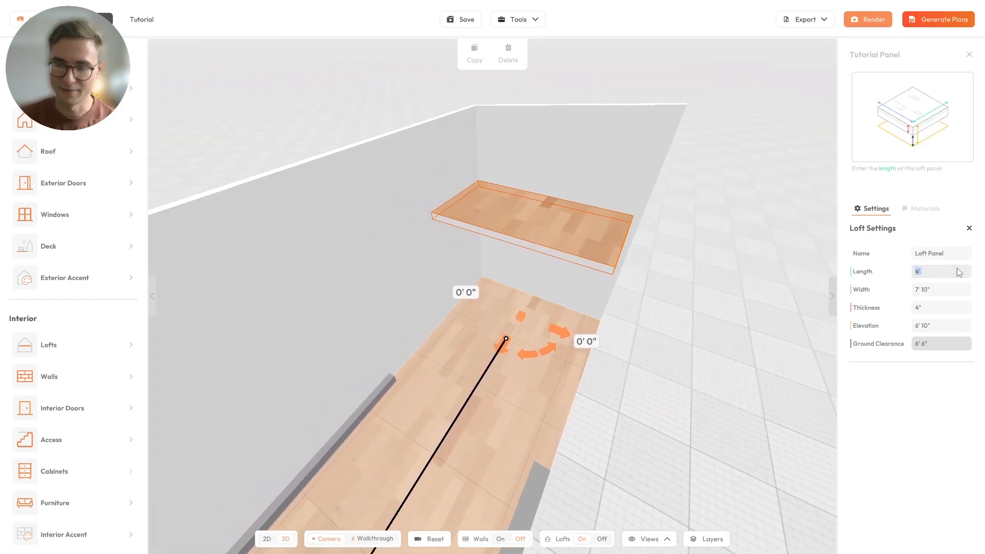
pyautogui.write("7'")
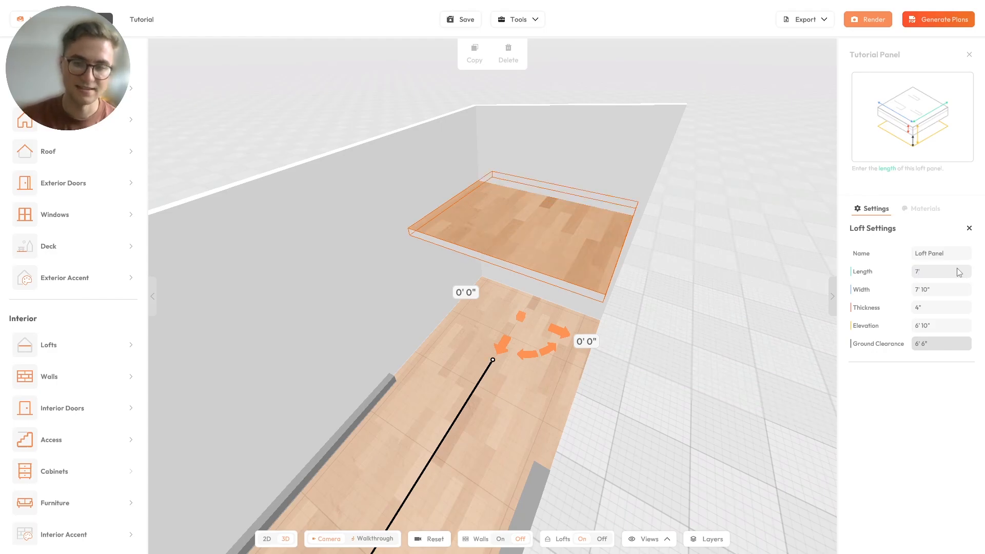
pyautogui.press('Tab')
# Step: Examine the resized loft panel from several angles, including its fit to the walls and its edge thickness
pyautogui.moveTo(608, 260); pyautogui.dragTo(628, 306)
pyautogui.moveTo(560, 375); pyautogui.dragTo(690, 311)
pyautogui.moveTo(569, 335); pyautogui.dragTo(544, 316)
pyautogui.moveTo(504, 368); pyautogui.dragTo(636, 280)
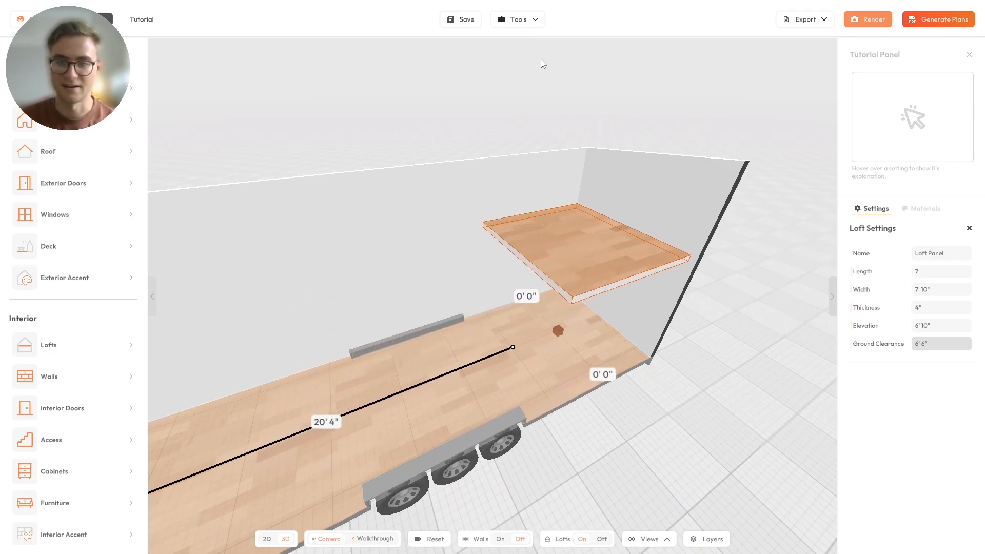
pyautogui.moveTo(539, 267); pyautogui.dragTo(650, 224)
pyautogui.moveTo(592, 329)
pyautogui.mouseDown()
pyautogui.moveTo(488, 375)
pyautogui.moveTo(447, 362)
pyautogui.moveTo(605, 315)
pyautogui.mouseUp()
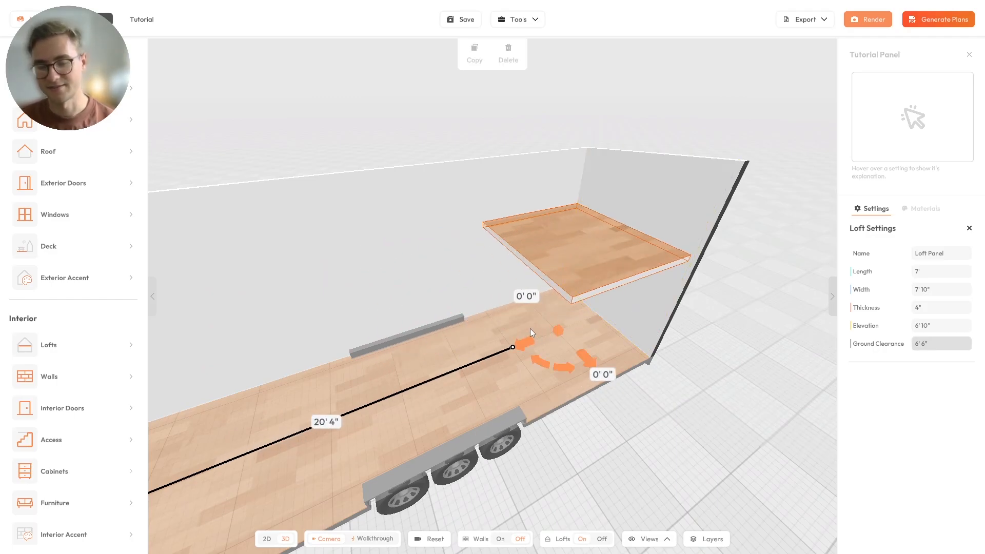
pyautogui.moveTo(453, 328); pyautogui.dragTo(572, 312)
pyautogui.moveTo(426, 271); pyautogui.dragTo(516, 293)
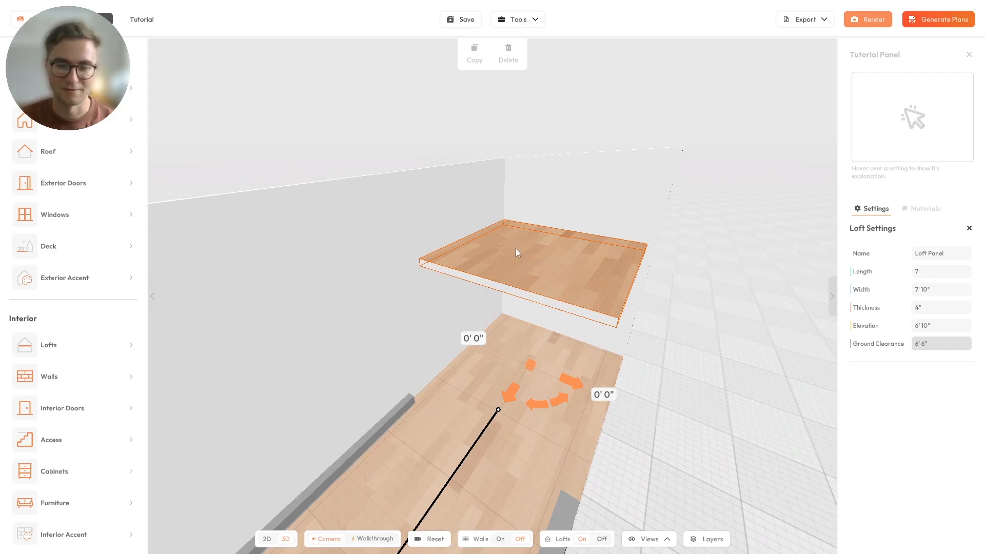
pyautogui.moveTo(563, 266); pyautogui.dragTo(457, 257)
pyautogui.scroll(3, 568, 322)
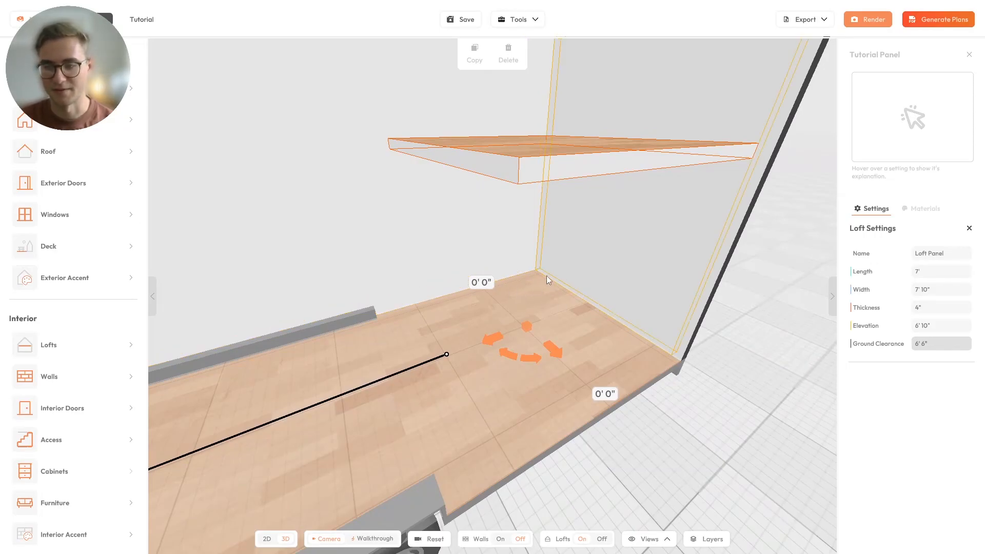
pyautogui.moveTo(538, 279); pyautogui.dragTo(569, 316)
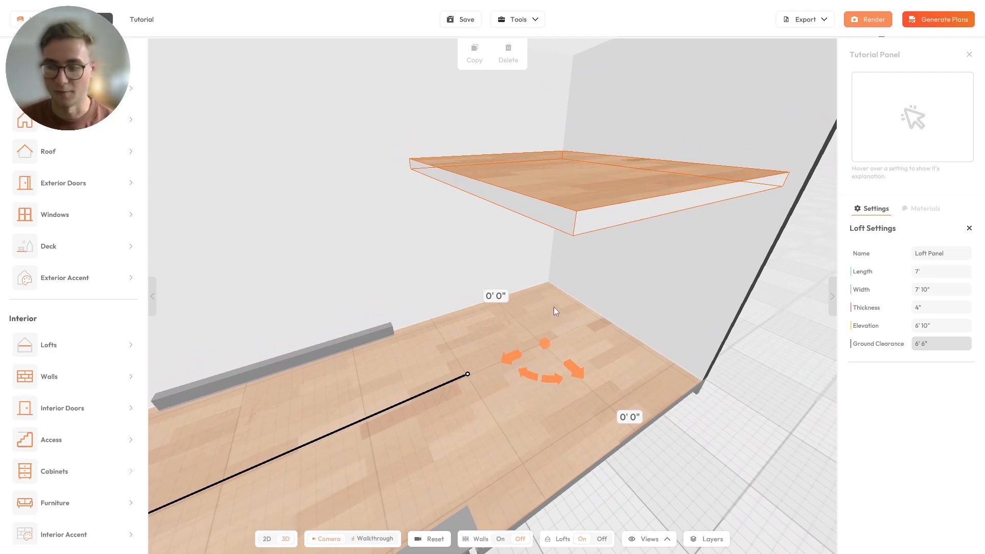
pyautogui.moveTo(526, 307); pyautogui.dragTo(565, 310)
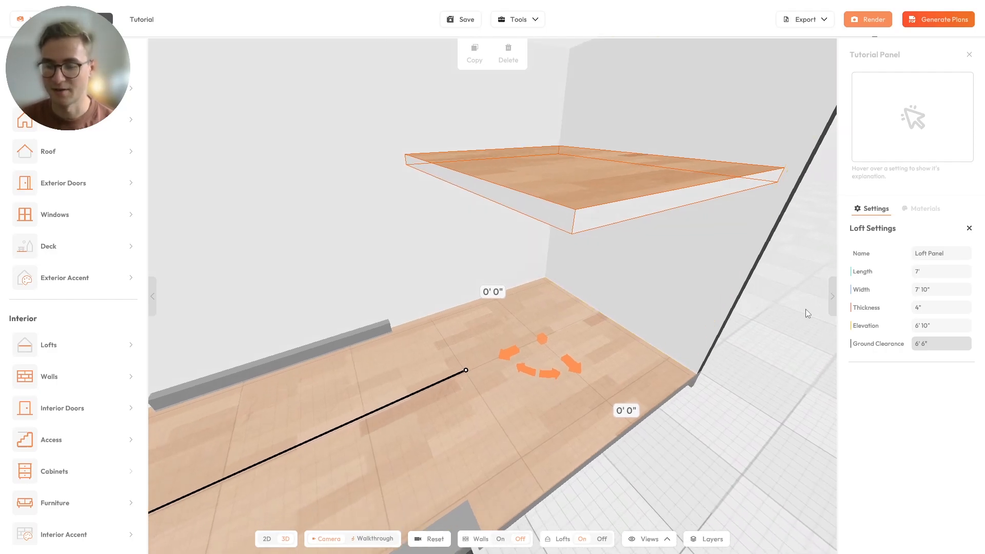
pyautogui.moveTo(580, 247); pyautogui.dragTo(588, 239)
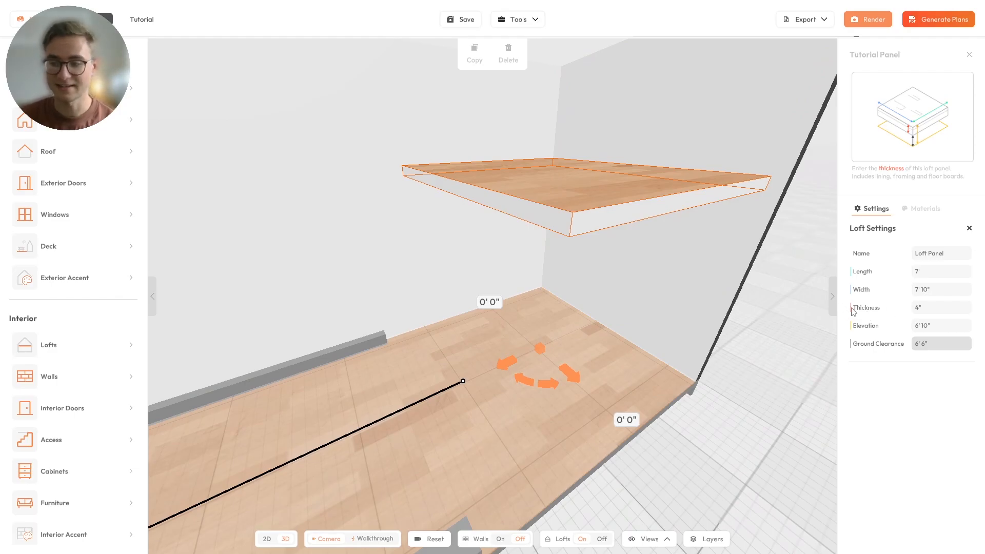
# Step: Try a greater thickness for the loft panel and restore it to 4"
pyautogui.click(936, 308)
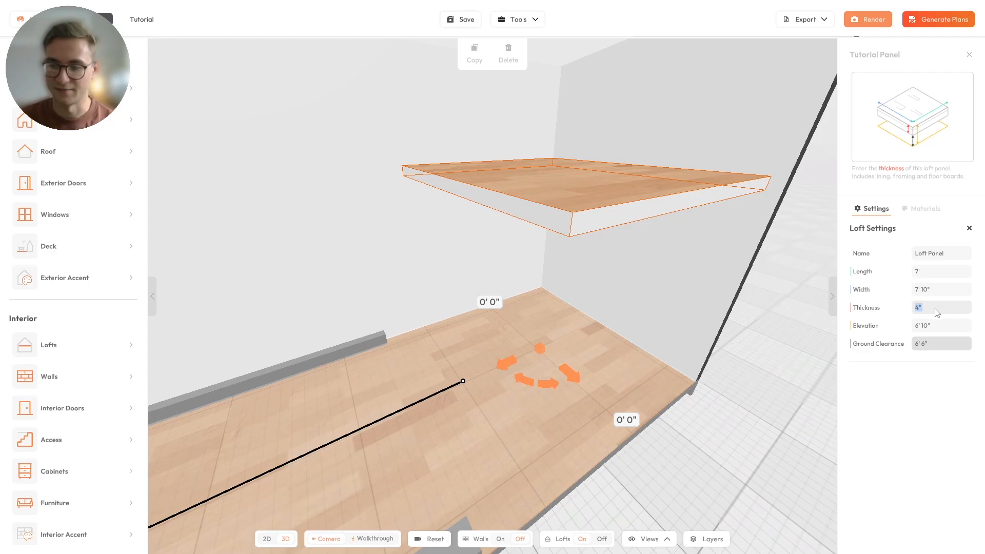
pyautogui.press('Return')
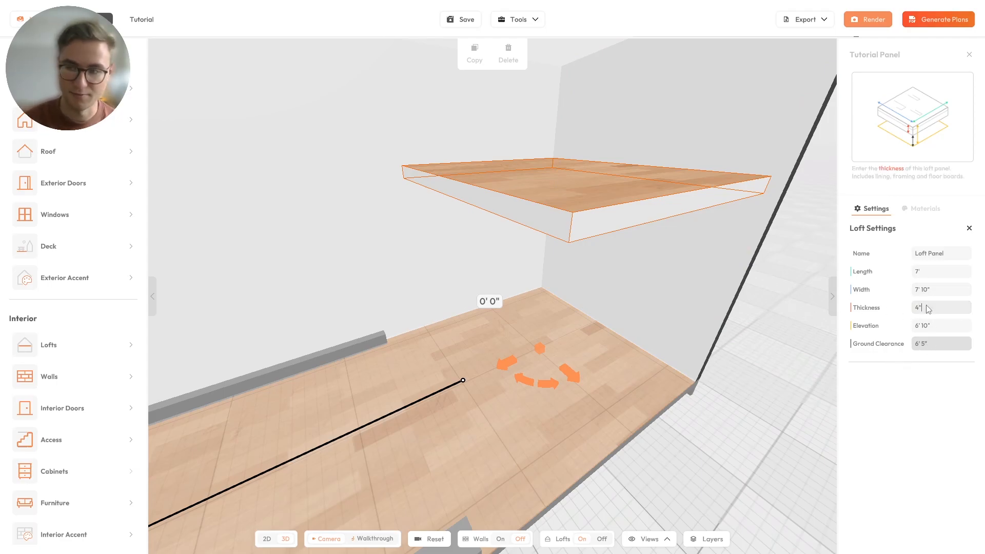
pyautogui.press('Return')
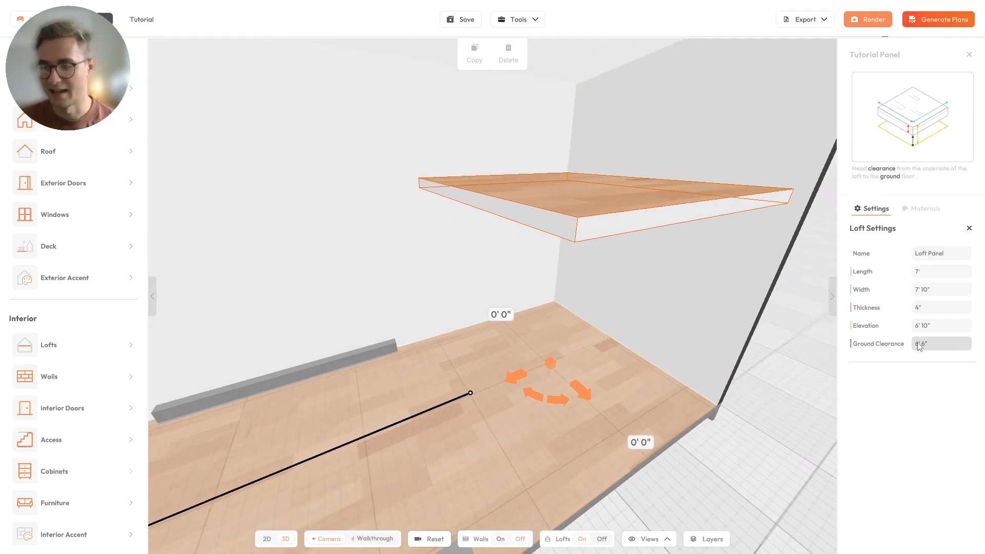
# Step: Set the loft panel's elevation to 7'
pyautogui.moveTo(644, 348); pyautogui.dragTo(574, 229)
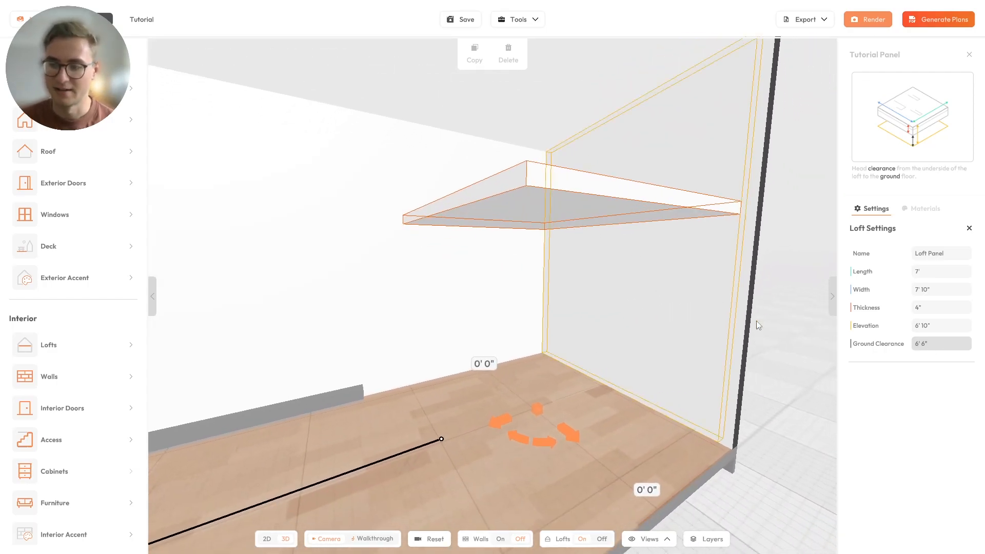
pyautogui.moveTo(728, 331); pyautogui.dragTo(639, 261)
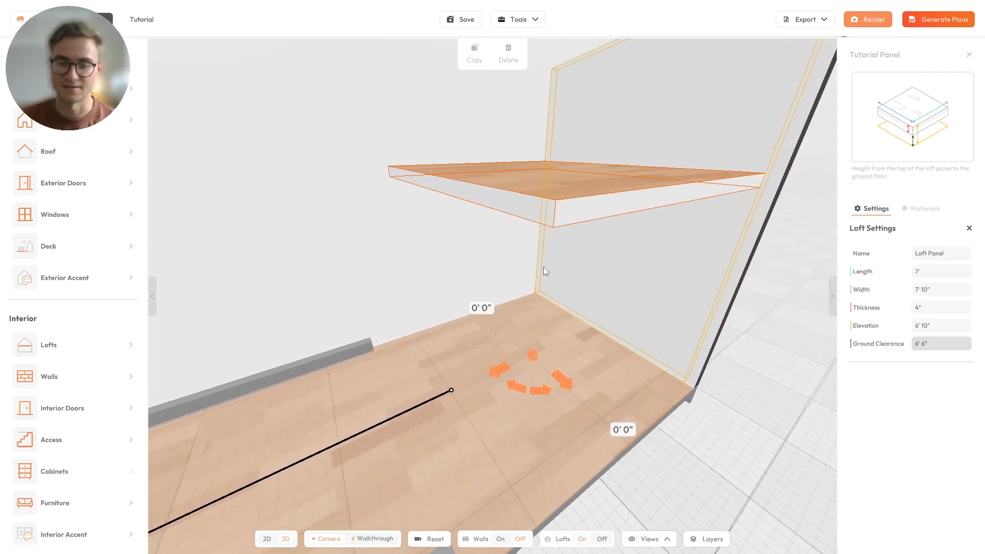
pyautogui.scroll(2, 556, 293)
pyautogui.scroll(-3, 436, 229)
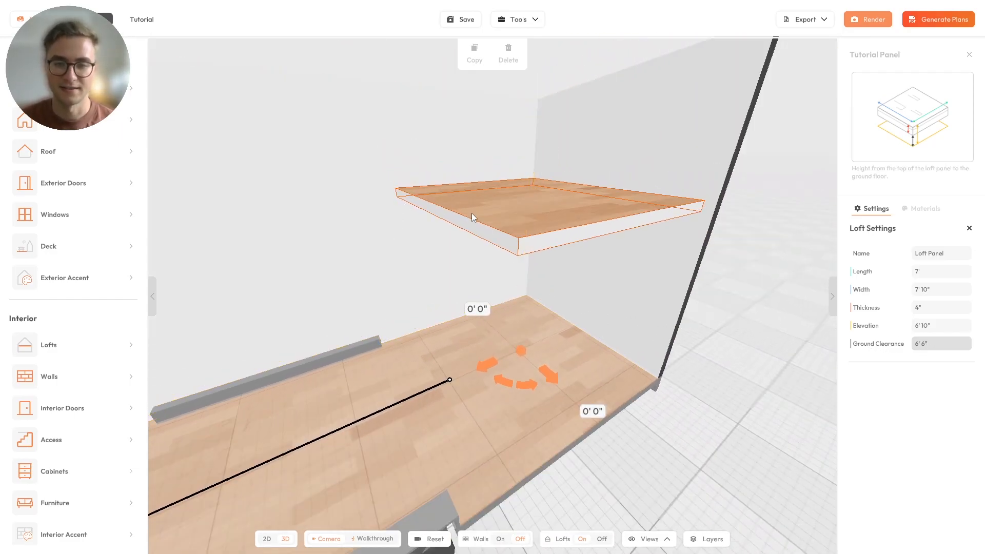
pyautogui.moveTo(471, 214); pyautogui.dragTo(517, 245)
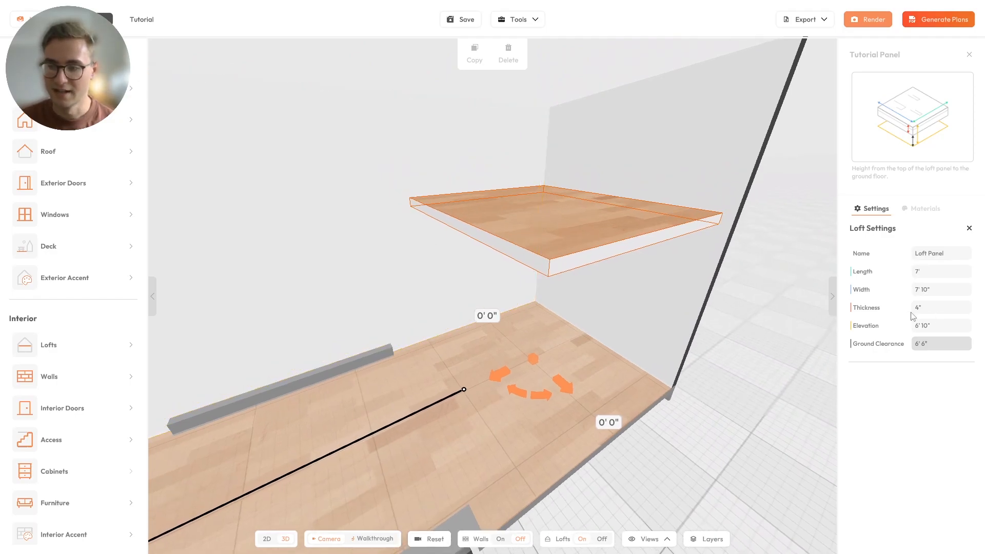
pyautogui.click(929, 325)
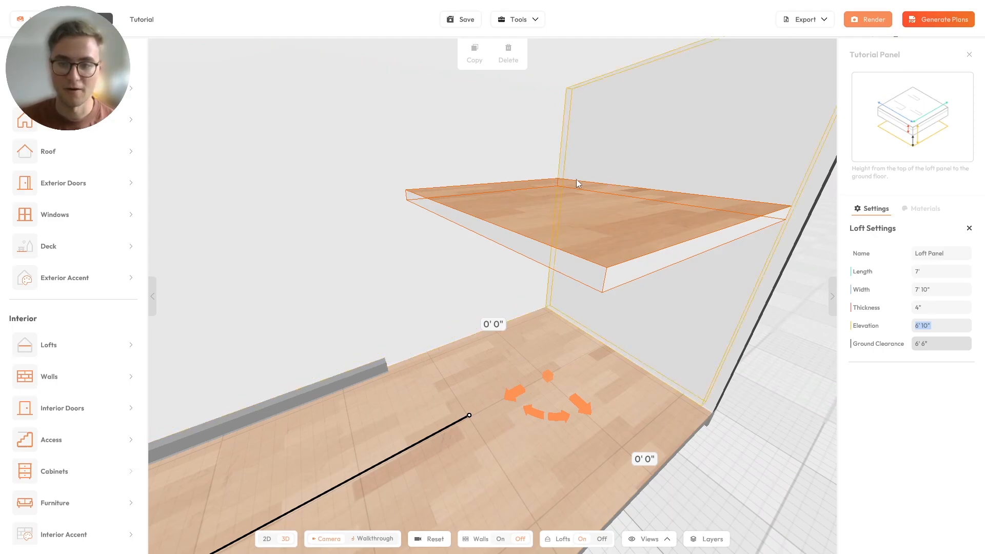
pyautogui.scroll(2, 553, 197)
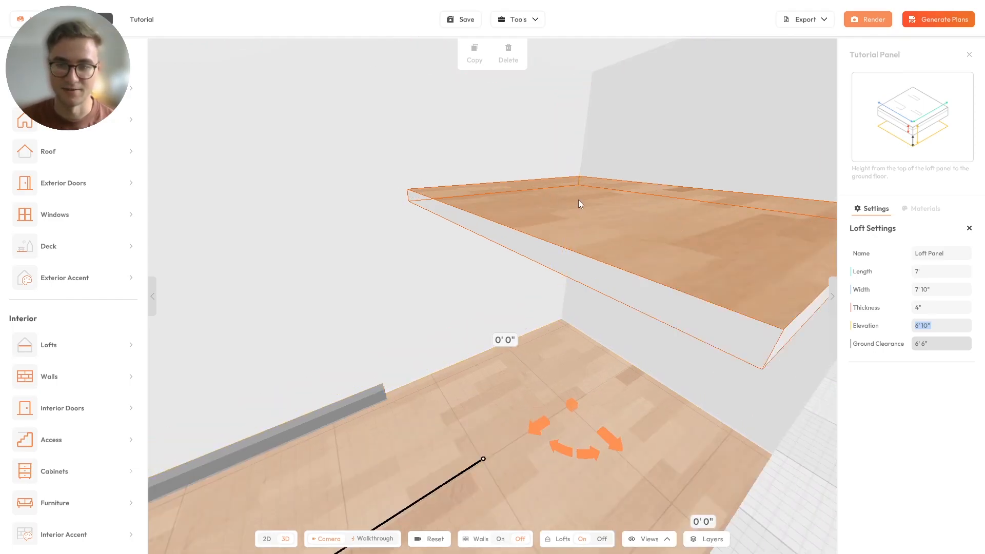
pyautogui.moveTo(951, 314)
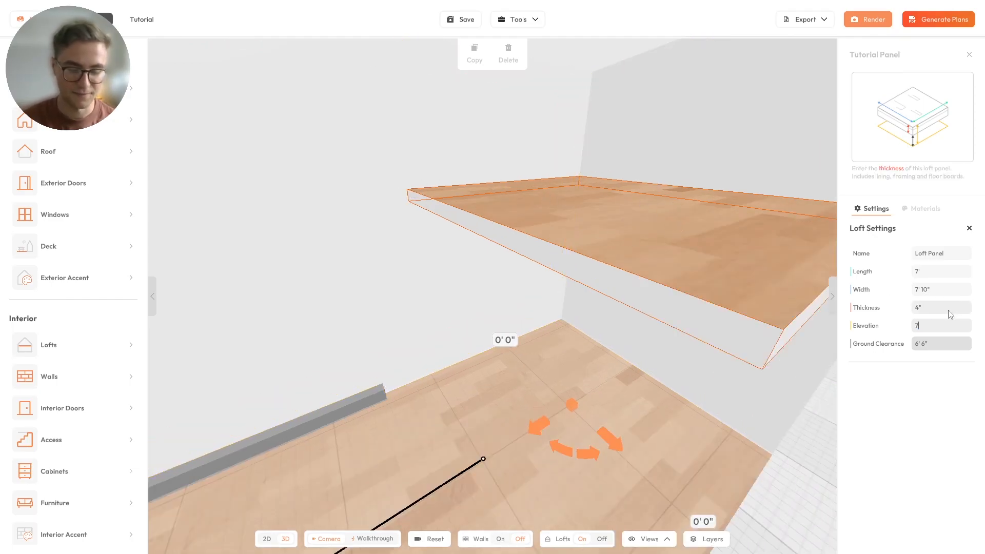
pyautogui.write('7')
pyautogui.press('Return')
# Step: Check the loft panel's ground clearance and measure the height from its front corner down to the floor
pyautogui.moveTo(927, 344)
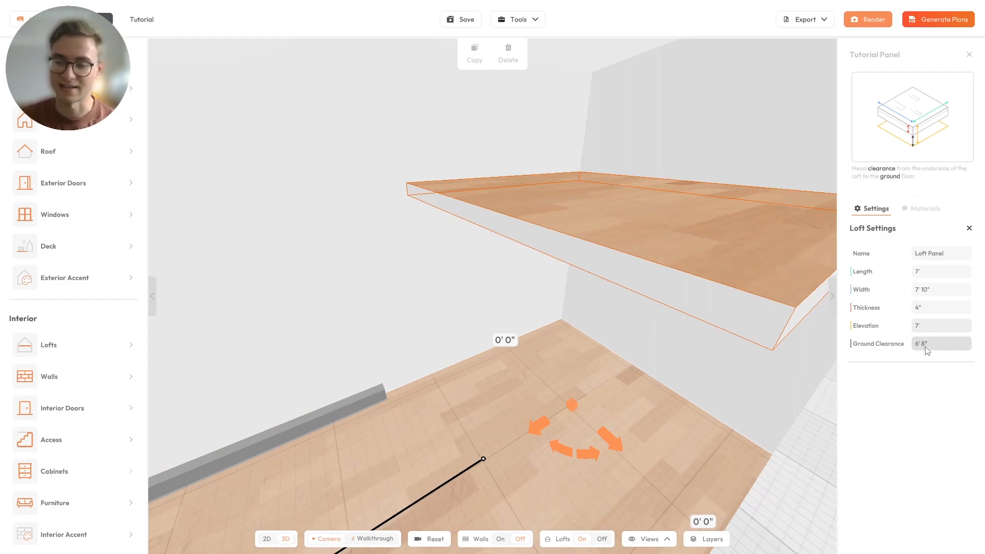
pyautogui.moveTo(482, 275)
pyautogui.mouseDown()
pyautogui.moveTo(452, 272)
pyautogui.moveTo(503, 262)
pyautogui.moveTo(494, 267)
pyautogui.mouseUp()
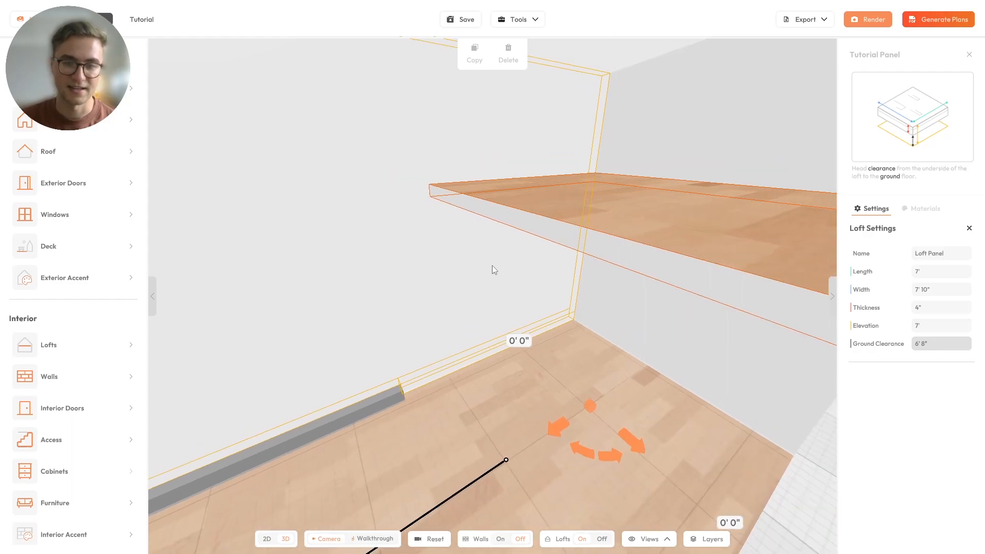
pyautogui.click(430, 184)
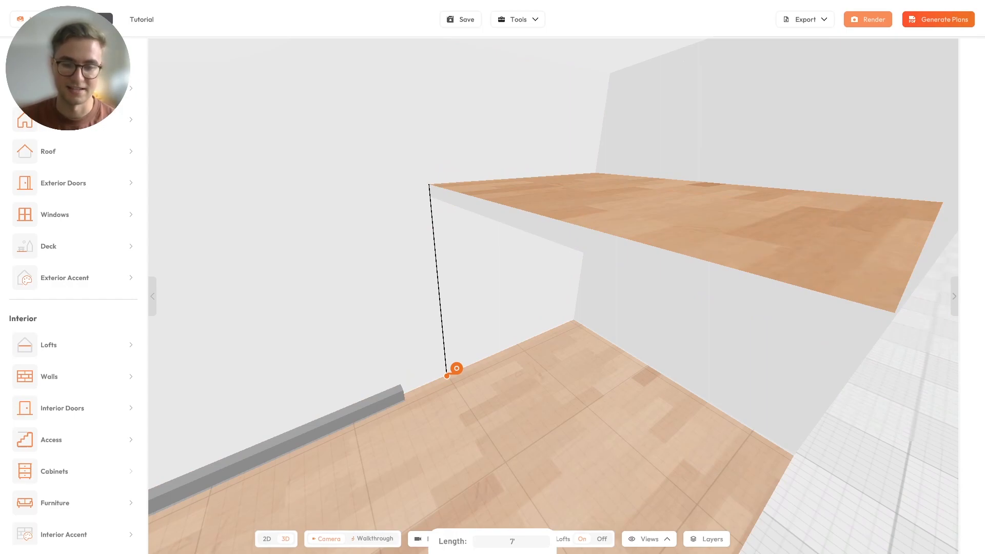
pyautogui.click(447, 376)
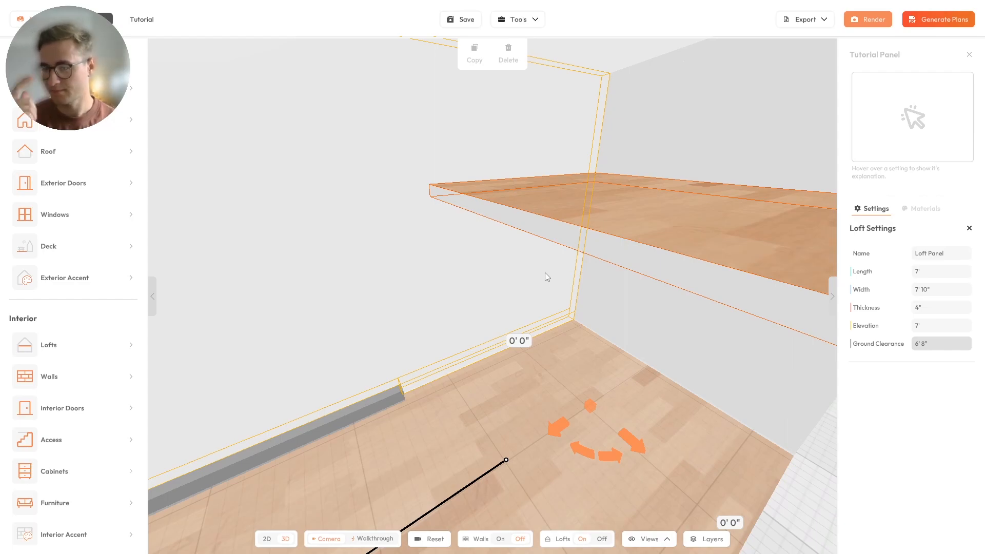
# Step: Place an 800mm, 32in interior wall beneath the loft panel against the side wall, about 5' from the end wall
pyautogui.moveTo(548, 251); pyautogui.dragTo(545, 259)
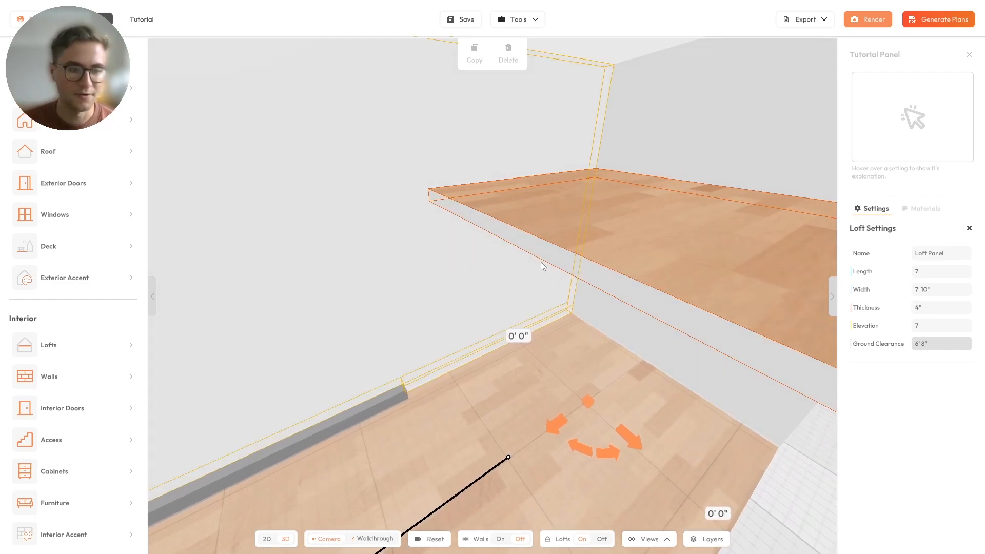
pyautogui.click(72, 377)
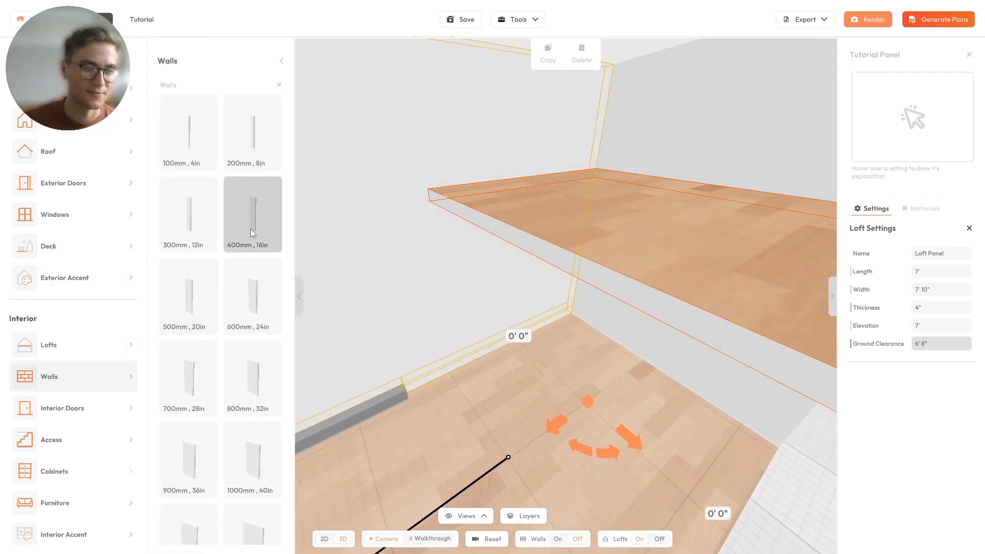
pyautogui.click(247, 289)
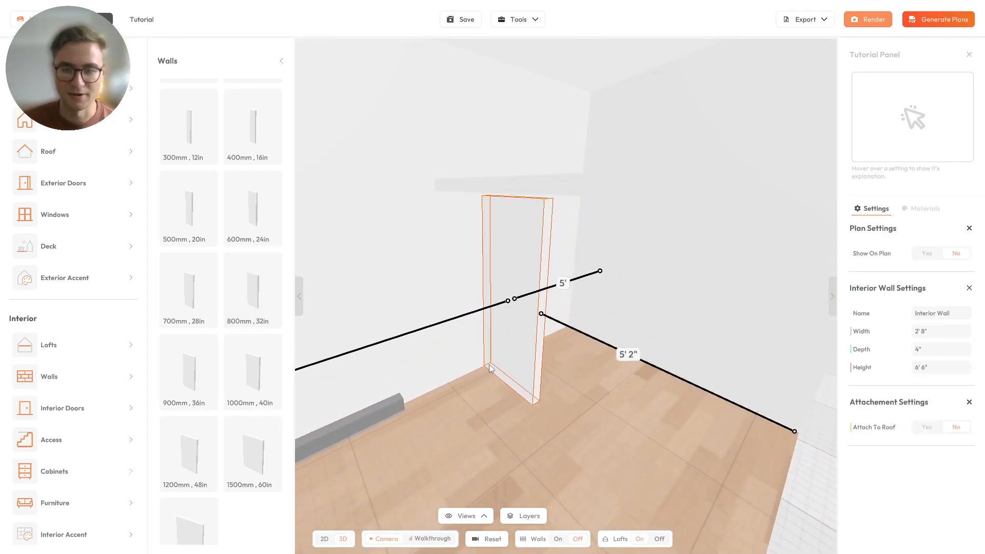
pyautogui.click(488, 364)
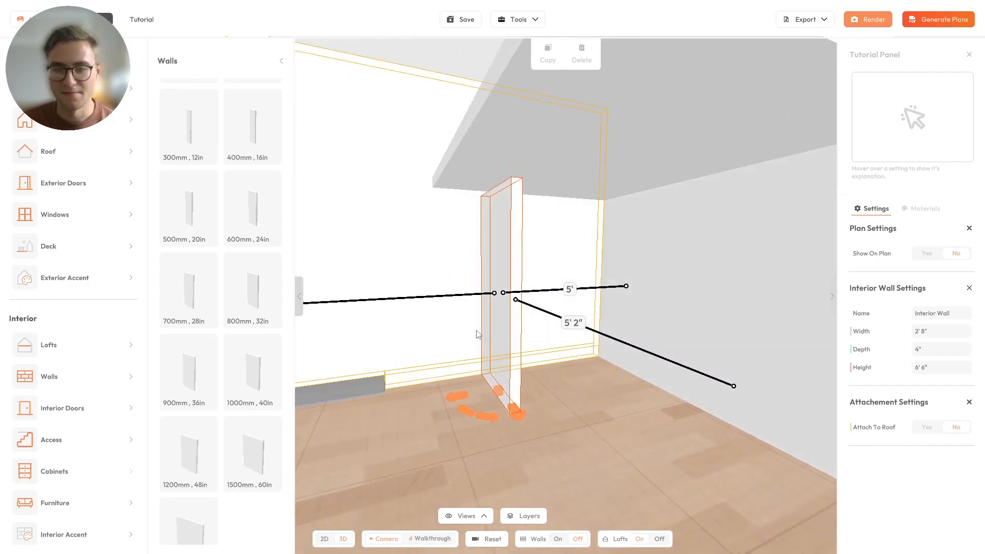
# Step: Set the interior wall's height to 6' 8" to match the loft panel's ground clearance
pyautogui.moveTo(530, 173); pyautogui.dragTo(503, 187)
pyautogui.scroll(5, 508, 188)
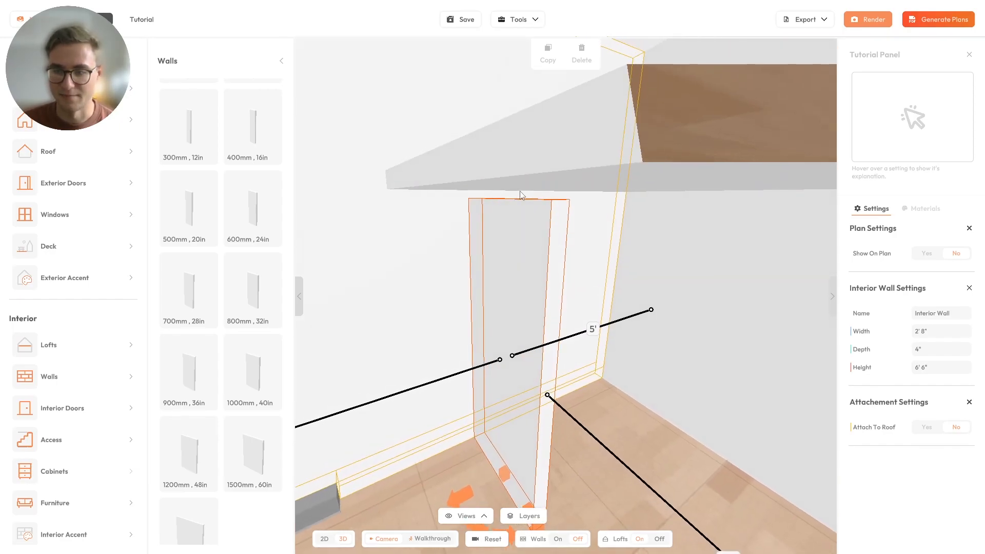
pyautogui.click(512, 178)
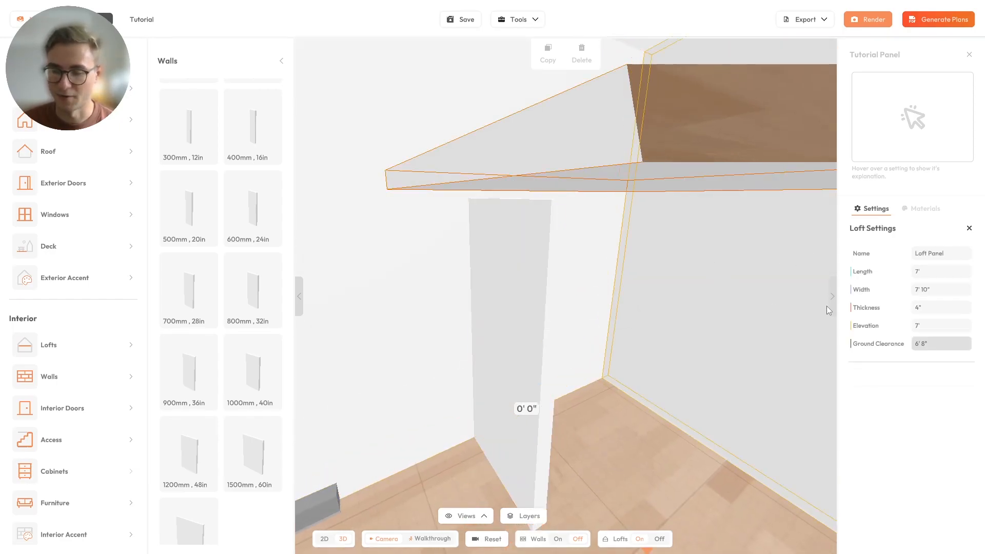
pyautogui.moveTo(930, 345)
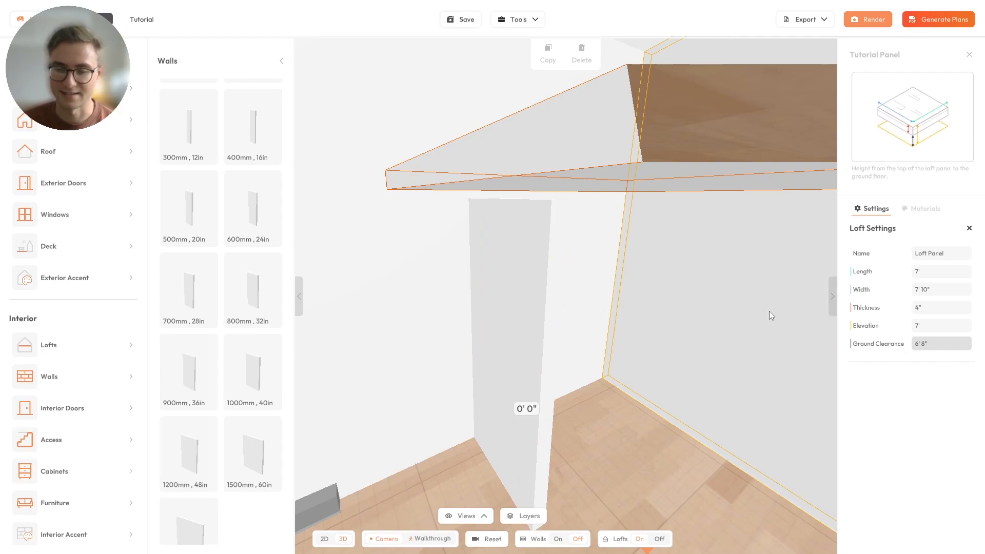
pyautogui.click(498, 232)
pyautogui.click(947, 368)
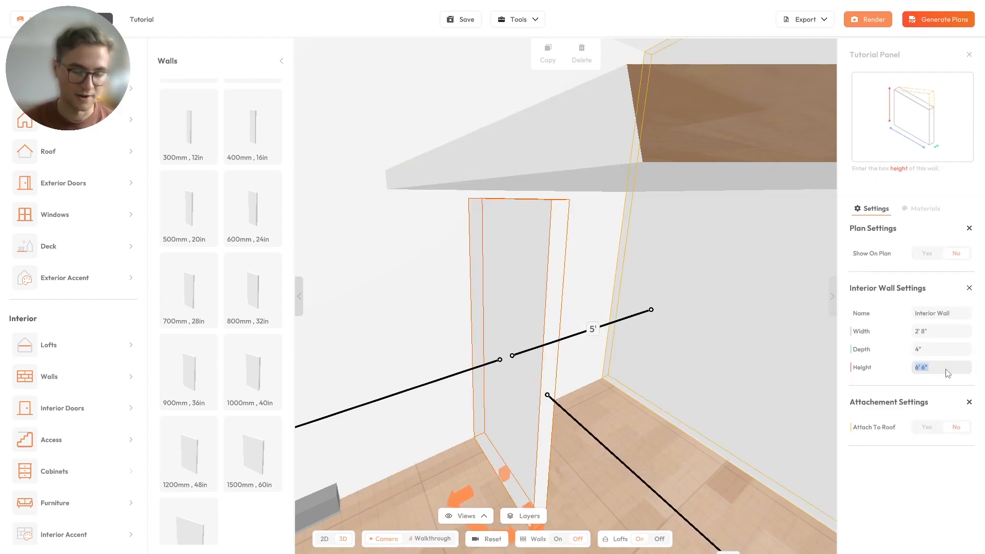
pyautogui.write('6\' 8"')
pyautogui.press('Return')
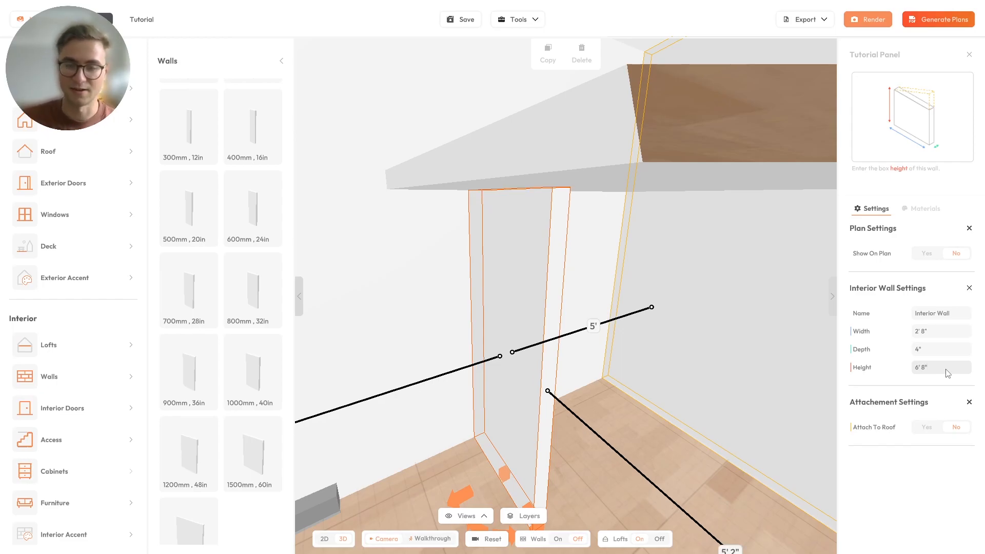
# Step: Delete the interior wall beneath the loft panel and close the wall library
pyautogui.moveTo(411, 259); pyautogui.dragTo(589, 352)
pyautogui.scroll(-5, 514, 265)
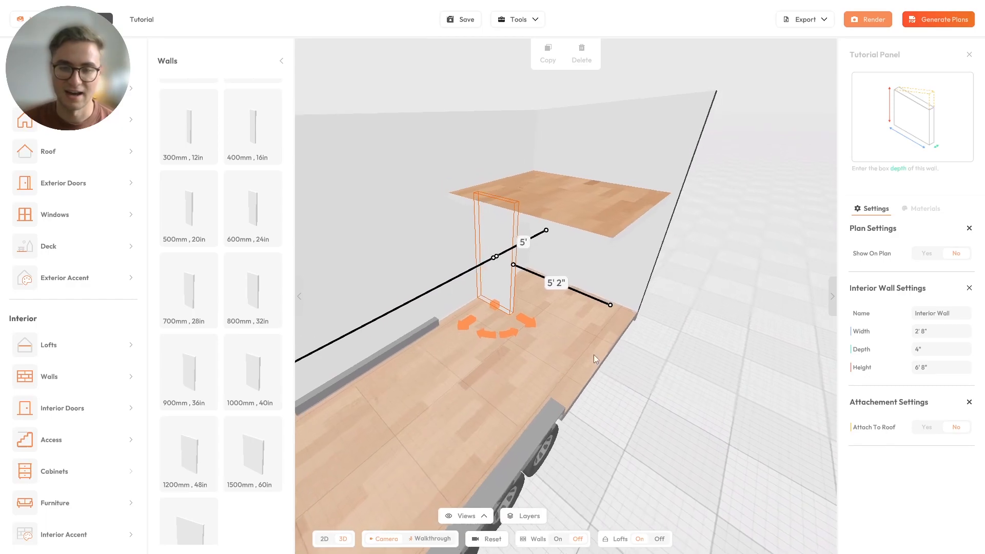
pyautogui.click(581, 57)
pyautogui.click(282, 62)
# Step: Place a Walkway loft panel flush against the side wall, about 6' 5" from the end wall
pyautogui.moveTo(551, 150); pyautogui.dragTo(518, 183)
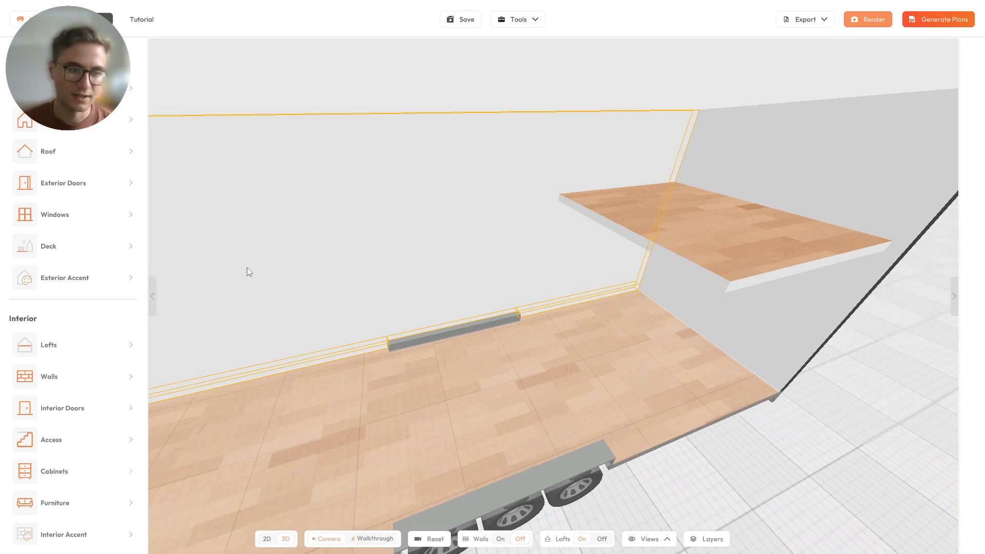
pyautogui.click(79, 344)
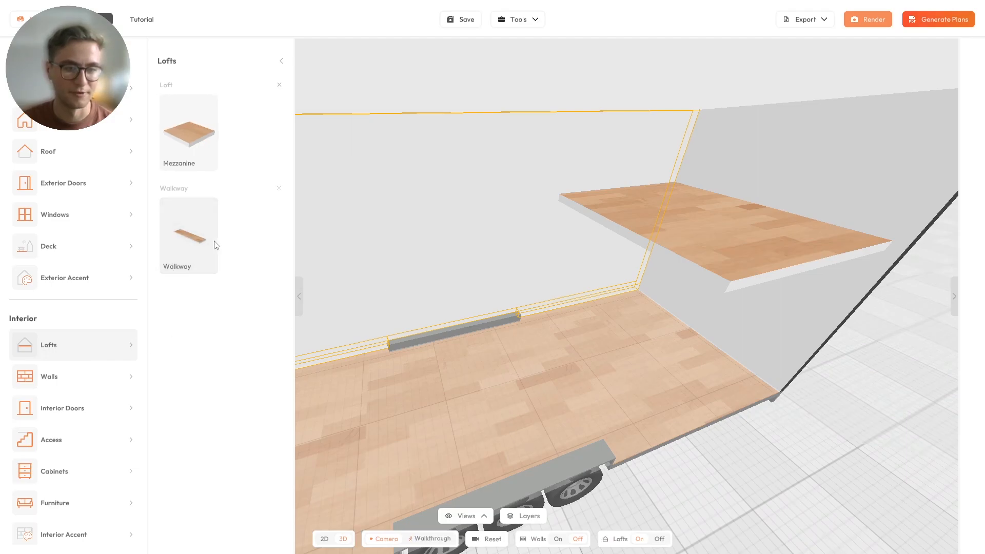
pyautogui.click(187, 232)
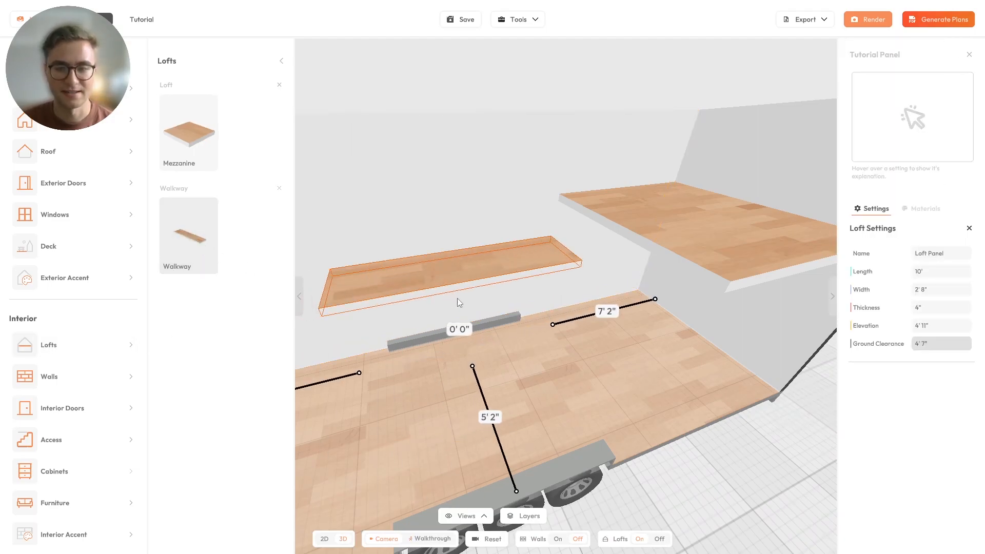
pyautogui.scroll(2, 462, 289)
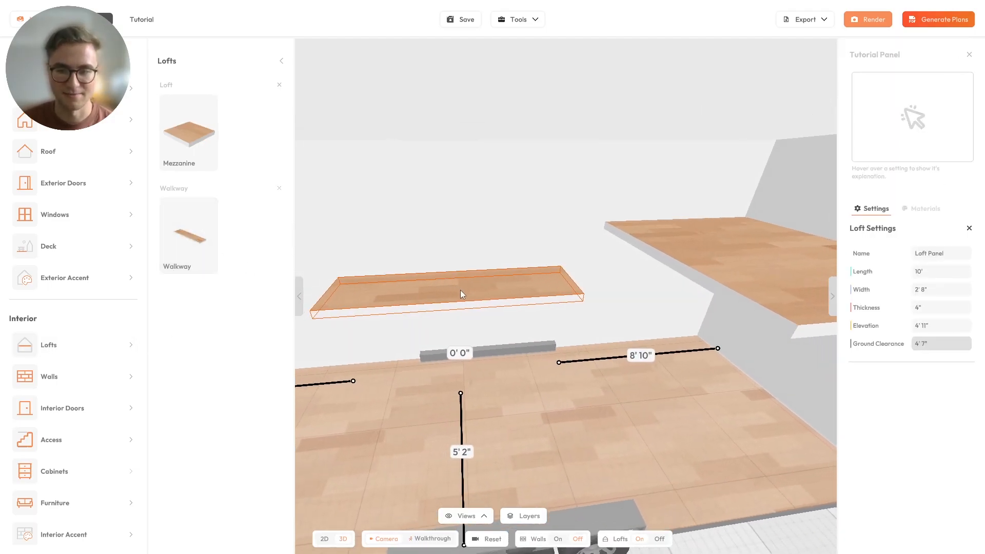
pyautogui.click(506, 323)
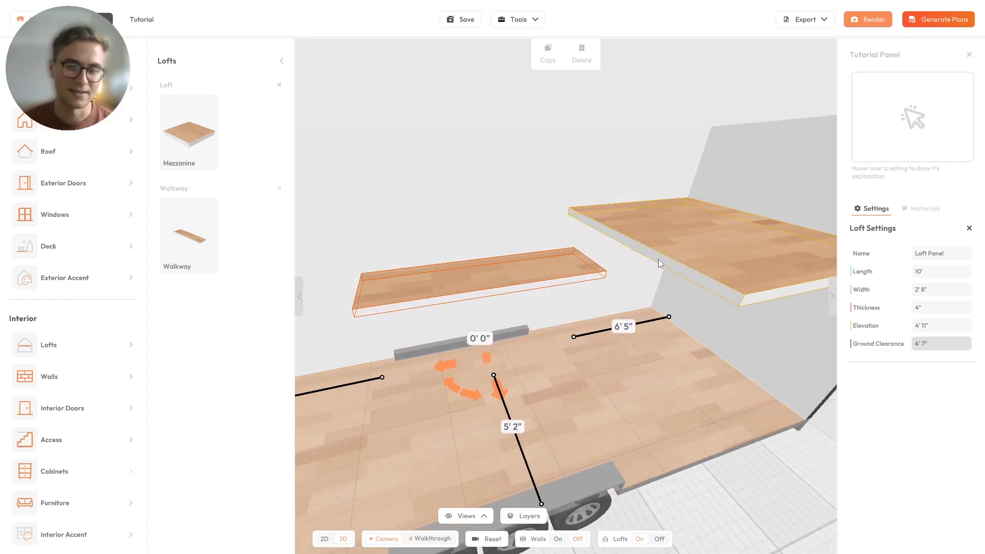
# Step: Move the walkway along the side wall toward the end wall so it overlaps beneath the mezzanine loft panel
pyautogui.moveTo(673, 281); pyautogui.dragTo(615, 236)
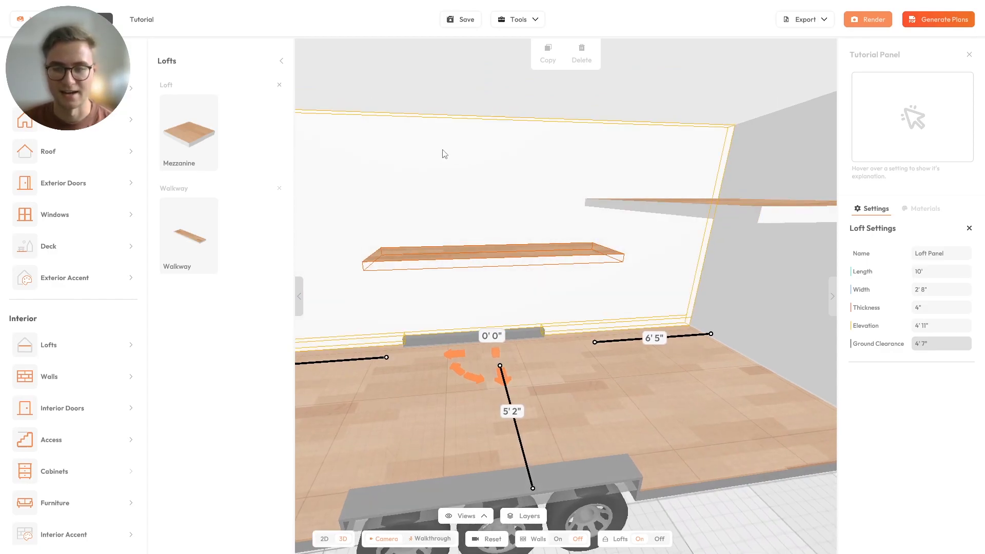
pyautogui.moveTo(583, 140); pyautogui.dragTo(508, 208)
pyautogui.scroll(-5, 505, 204)
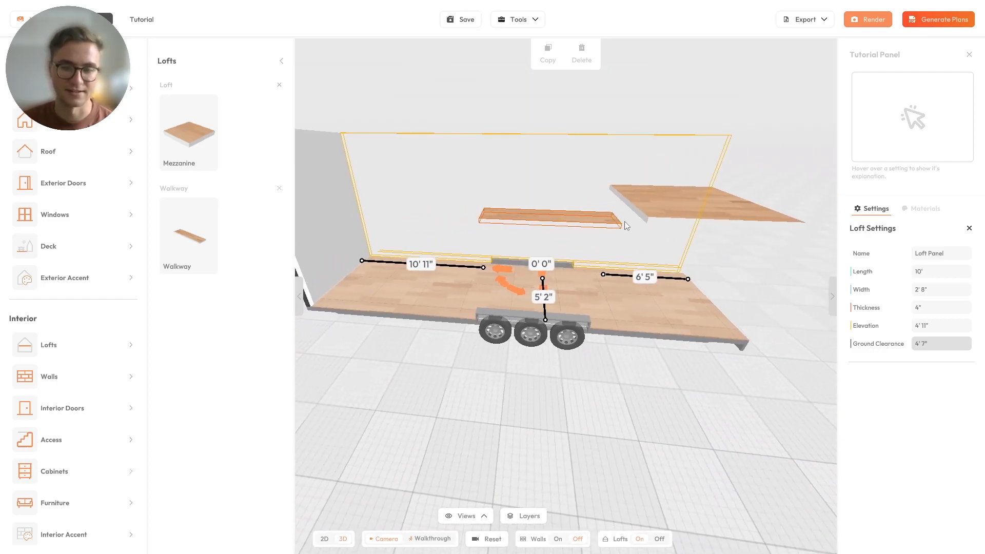
pyautogui.scroll(5, 534, 232)
pyautogui.moveTo(544, 227); pyautogui.dragTo(655, 238)
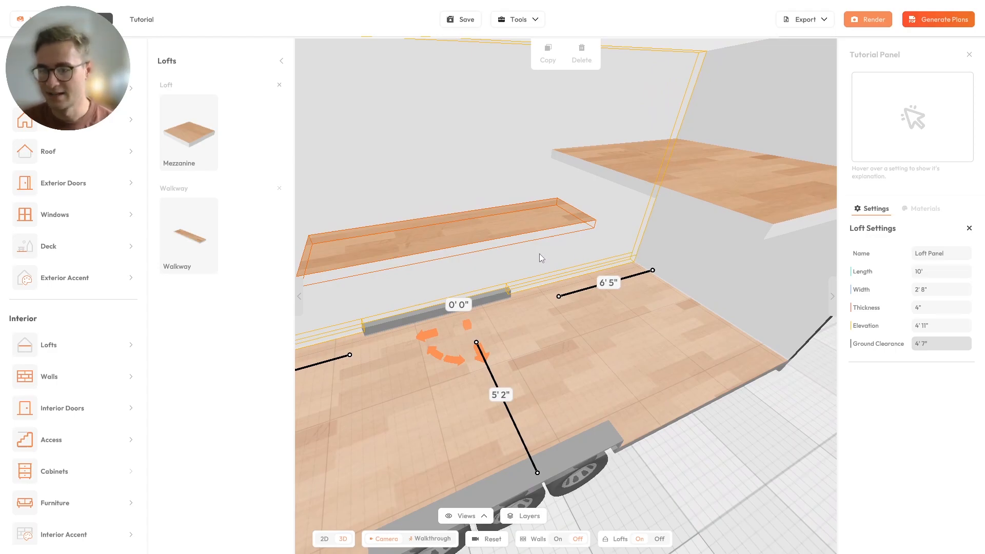
pyautogui.moveTo(562, 255); pyautogui.dragTo(509, 307)
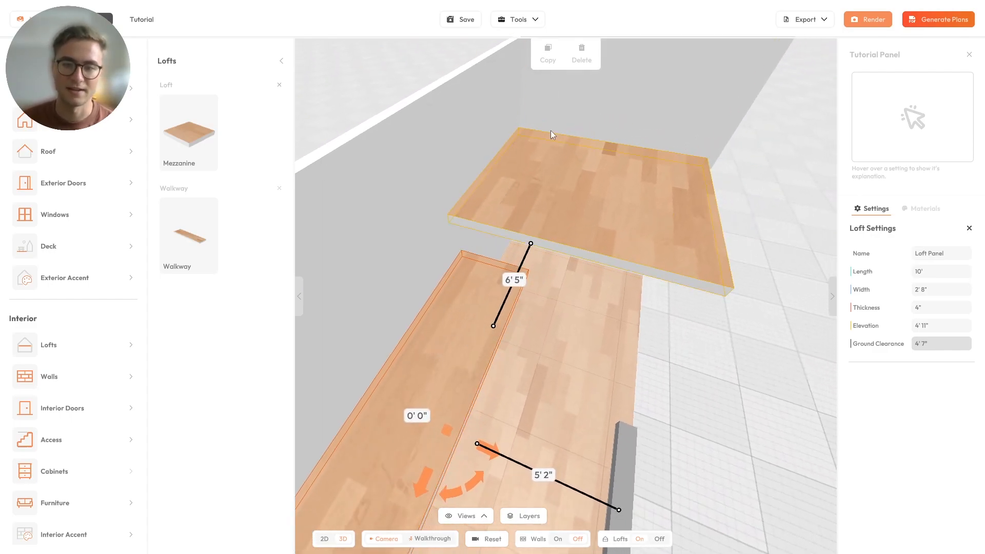
pyautogui.scroll(-3, 543, 209)
pyautogui.moveTo(470, 377); pyautogui.dragTo(522, 208)
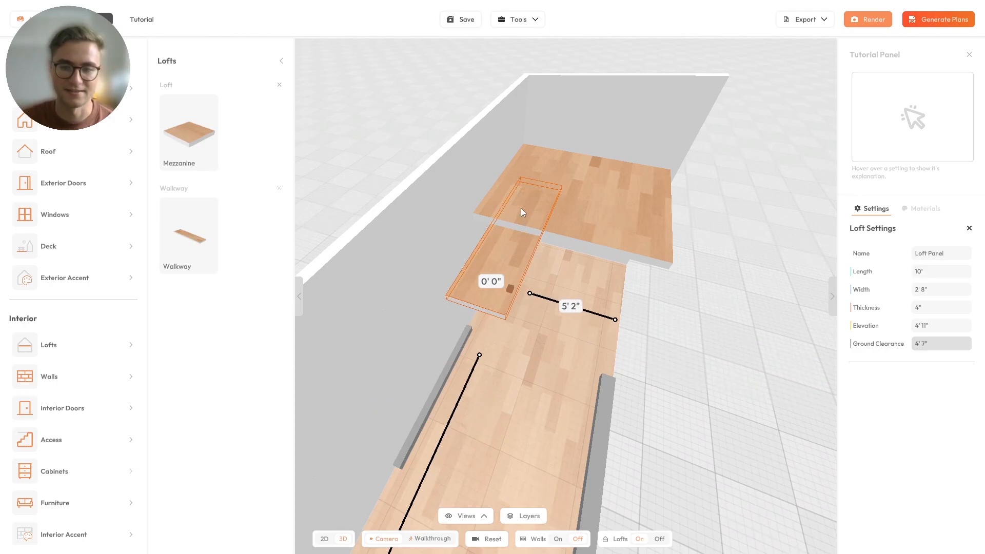
pyautogui.moveTo(525, 269); pyautogui.dragTo(531, 328)
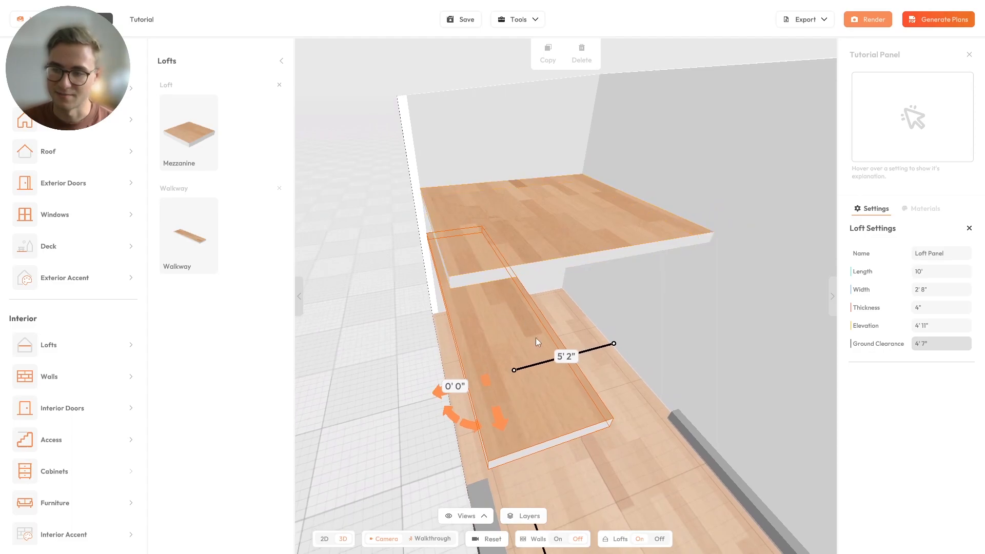
# Step: Set the mezzanine panel's width to 5' 2" and shift it against the opposite side wall, leaving a 2' 8" gap beside the walkway wall
pyautogui.moveTo(590, 288); pyautogui.dragTo(634, 283)
pyautogui.click(523, 223)
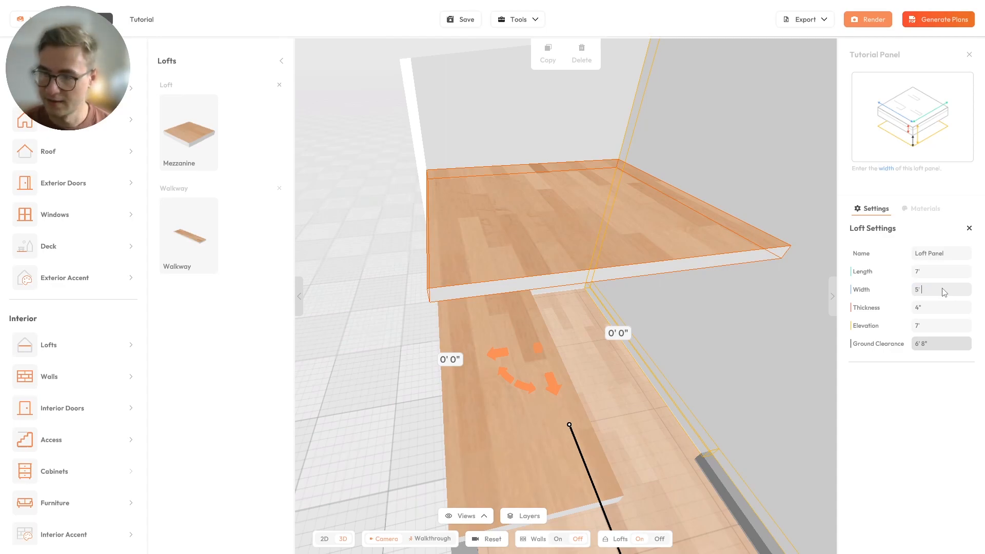
pyautogui.press('Return')
pyautogui.moveTo(502, 351); pyautogui.dragTo(575, 318)
pyautogui.moveTo(574, 325); pyautogui.dragTo(513, 282)
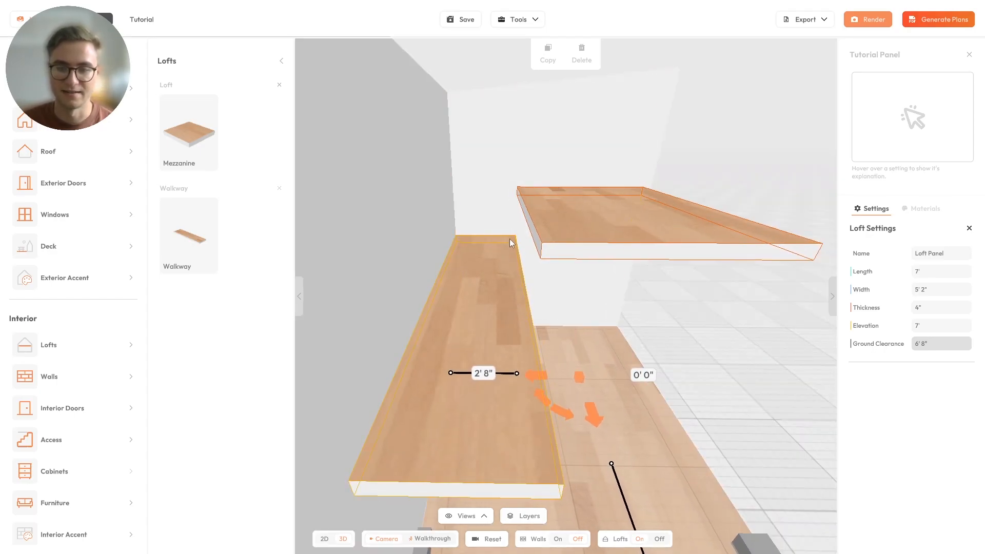
# Step: Set the mezzanine panel's width to 5' 6" and shift it flush against the side wall, leaving 2' 4" on the walkway side
pyautogui.click(929, 290)
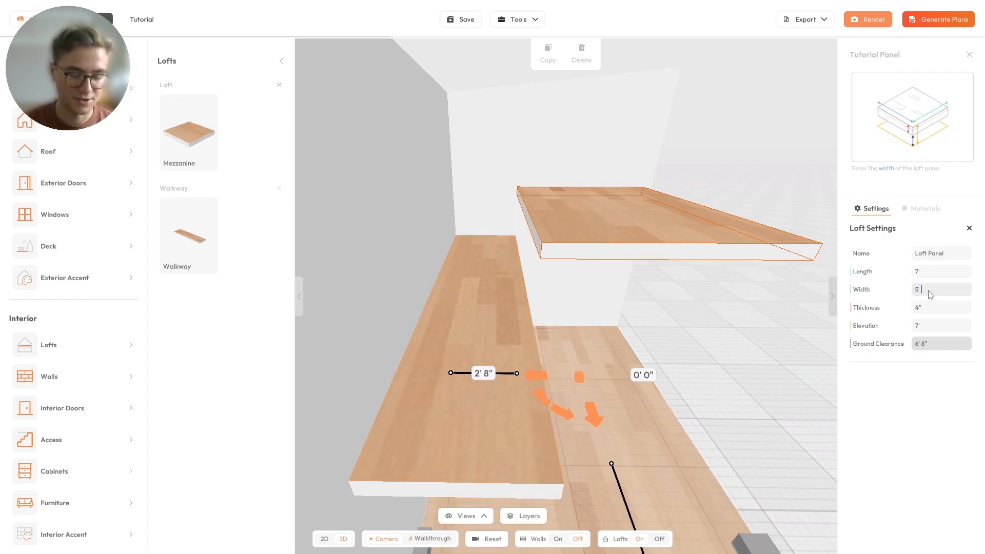
pyautogui.press('Tab')
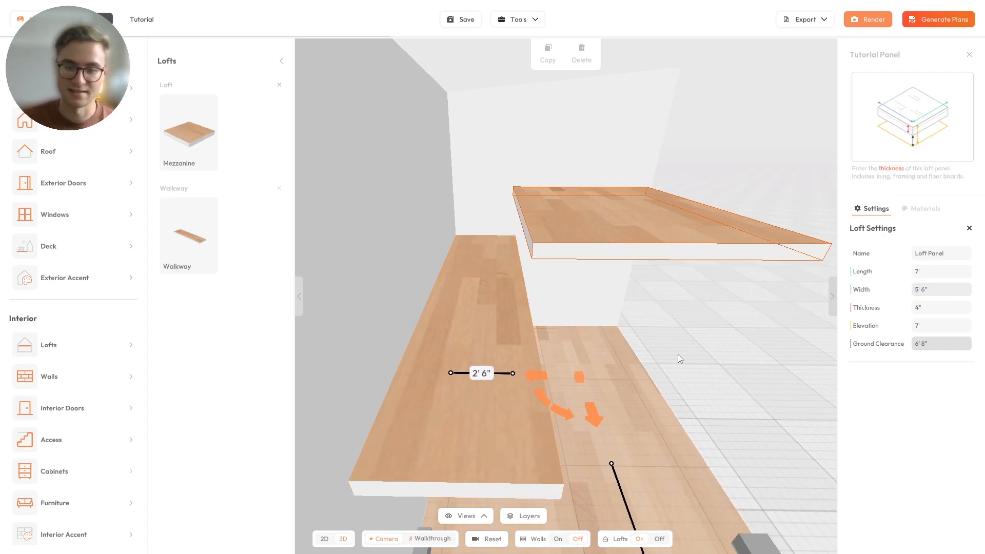
pyautogui.moveTo(543, 375); pyautogui.dragTo(566, 369)
pyautogui.moveTo(456, 309); pyautogui.dragTo(666, 358)
# Step: Place an 800mm, 32in interior wall on the walkway beside the mezzanine's long edge, about 1' 9" from the walkway's side wall
pyautogui.click(50, 378)
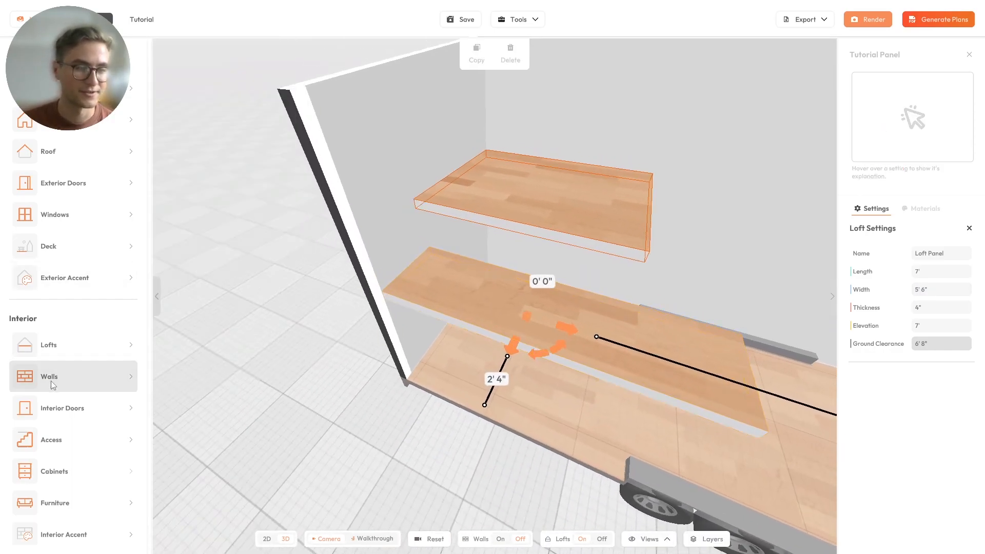
pyautogui.click(251, 295)
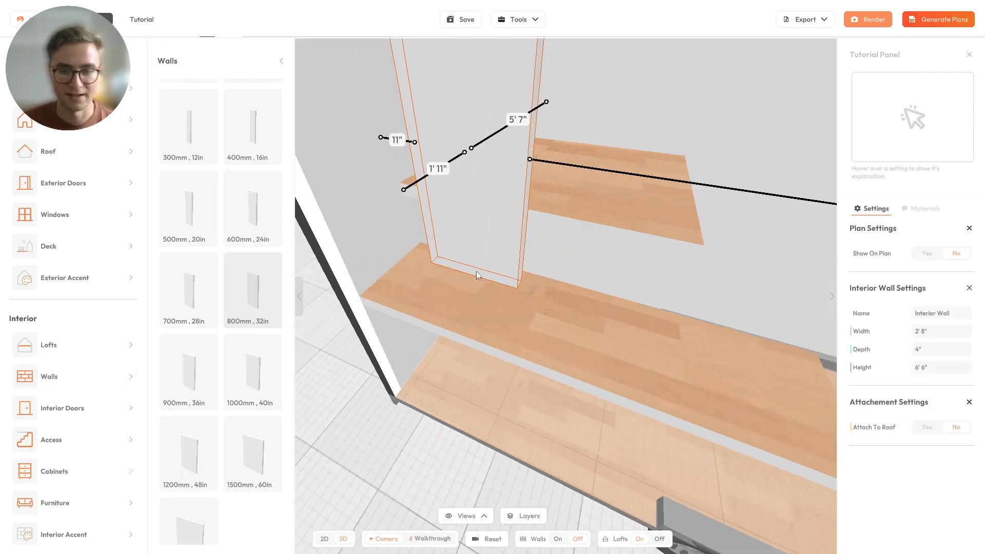
pyautogui.click(483, 279)
pyautogui.moveTo(597, 370); pyautogui.dragTo(373, 212)
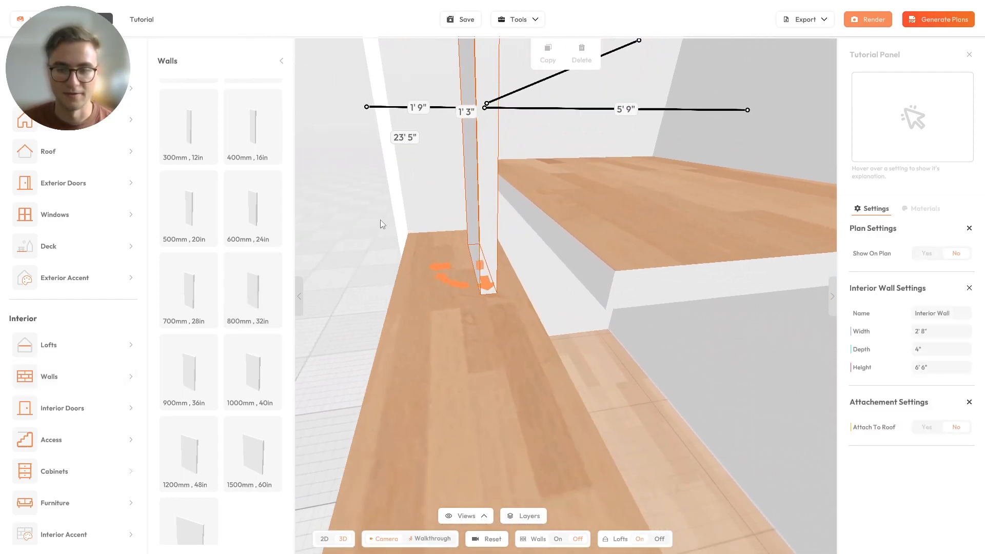
# Step: Move the interior wall across to 2' 4" from the walkway's side wall so it lines up with the mezzanine's long edge
pyautogui.scroll(3, 470, 311)
pyautogui.moveTo(460, 250); pyautogui.dragTo(488, 260)
pyautogui.moveTo(410, 252); pyautogui.dragTo(522, 211)
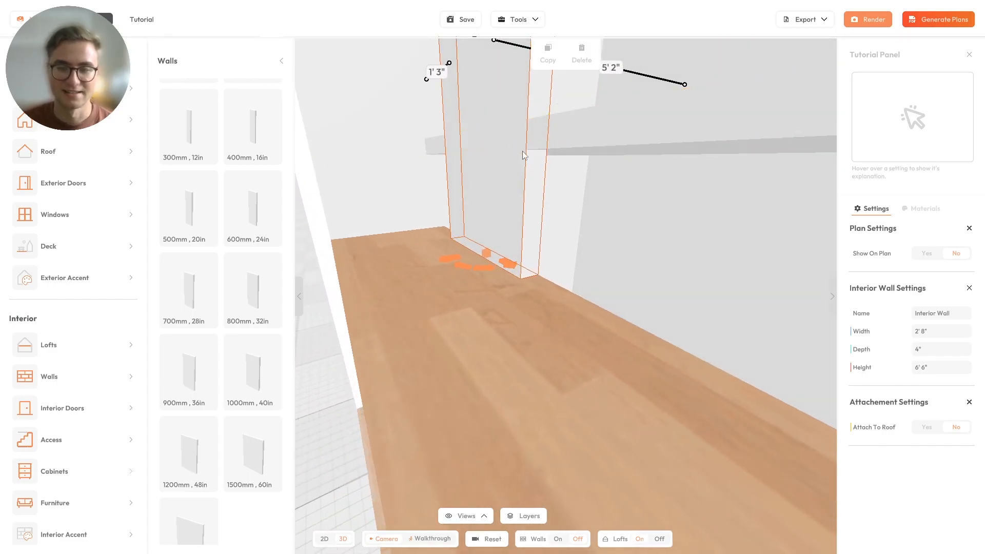
pyautogui.scroll(-3, 510, 237)
pyautogui.scroll(-5, 511, 241)
pyautogui.scroll(6, 530, 253)
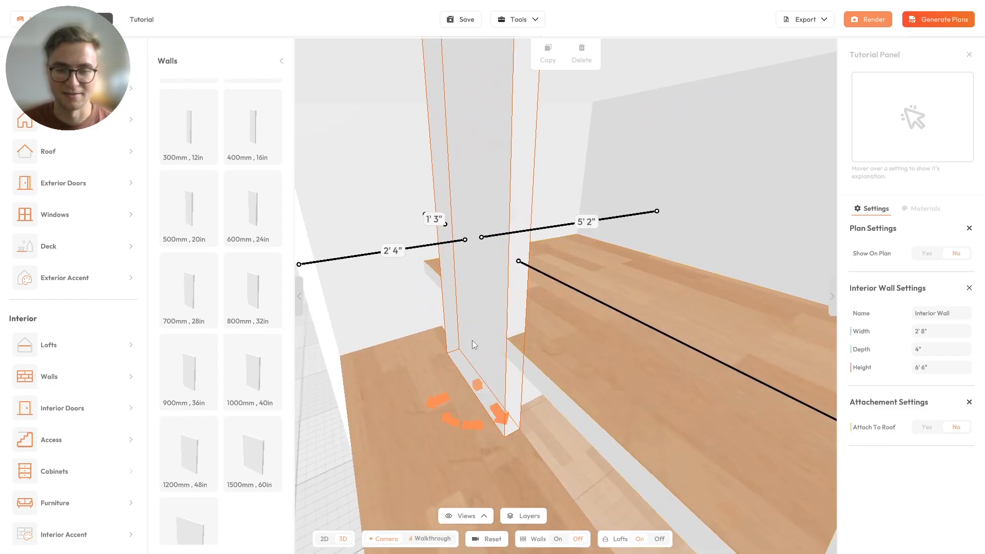
# Step: Measure the vertical distance from the walkway at the interior wall's base up to the mezzanine panel
pyautogui.moveTo(512, 337); pyautogui.dragTo(538, 287)
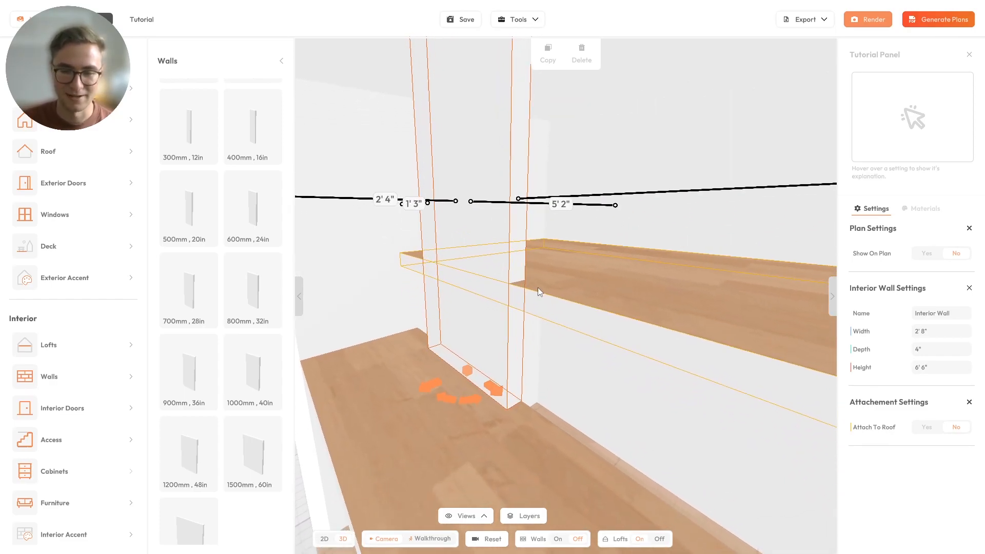
pyautogui.press('m')
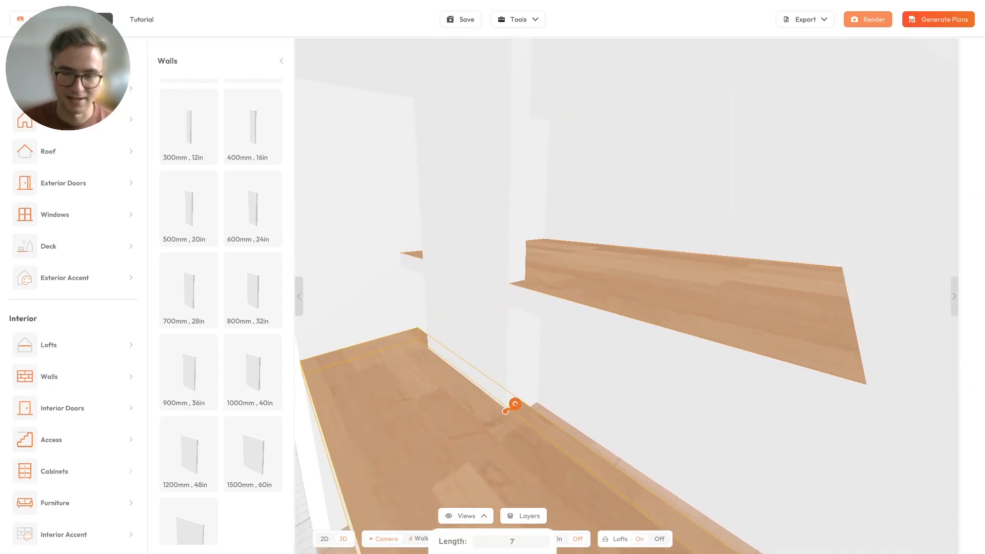
pyautogui.click(508, 408)
pyautogui.scroll(5, 514, 381)
pyautogui.scroll(-5, 515, 380)
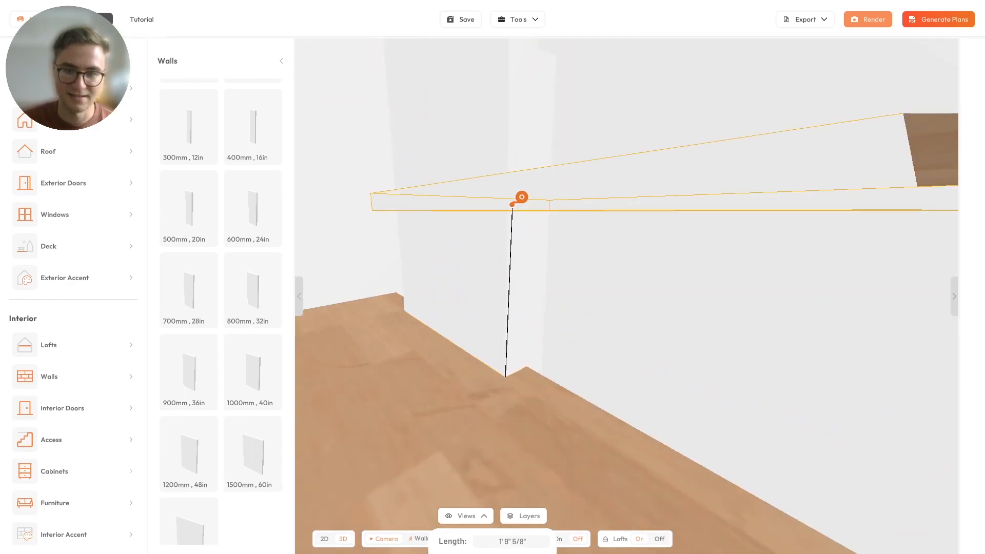
pyautogui.press('Escape')
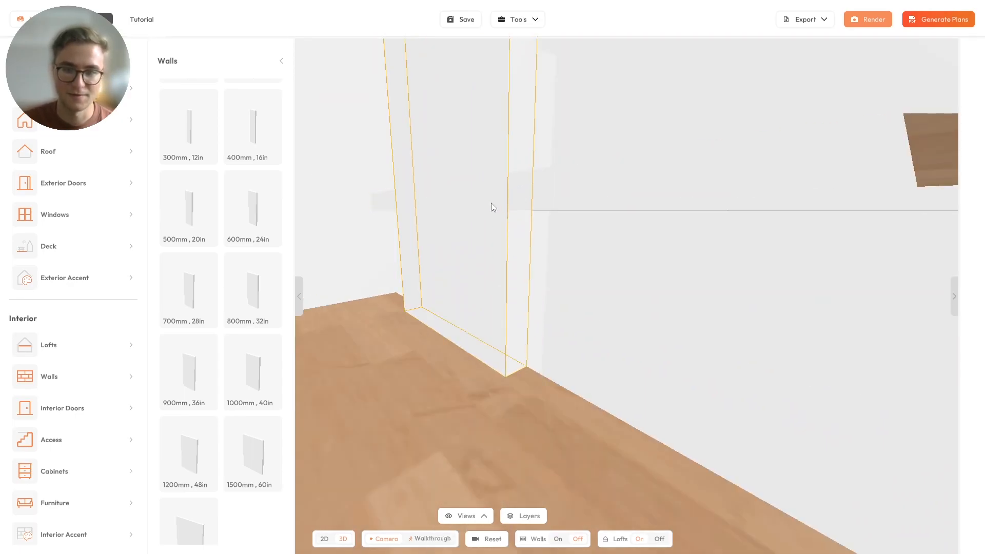
# Step: Set the interior wall's width to 2' and its height to 2'
pyautogui.click(493, 205)
pyautogui.moveTo(941, 357)
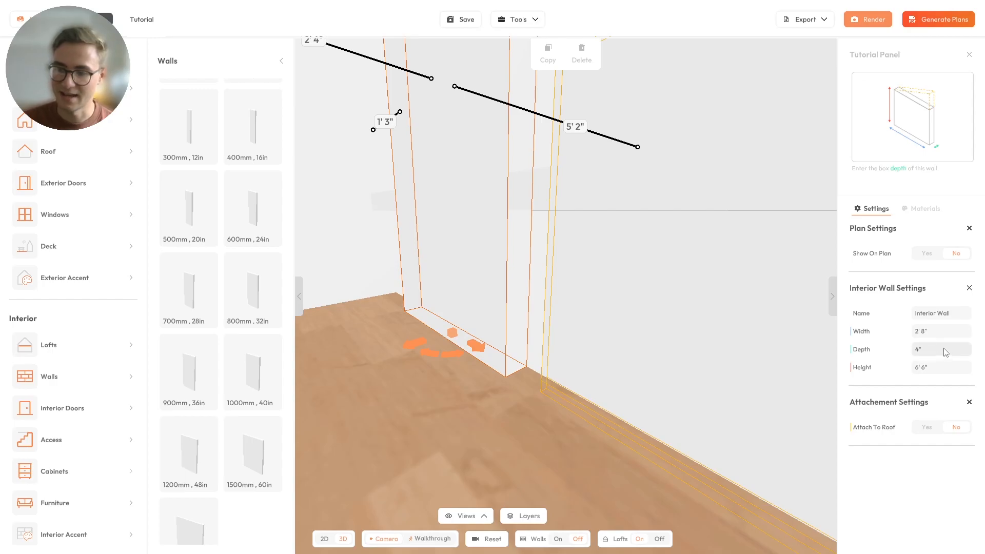
pyautogui.click(941, 337)
pyautogui.write('2')
pyautogui.click(942, 373)
pyautogui.write('2')
pyautogui.press('Return')
pyautogui.moveTo(578, 304); pyautogui.dragTo(545, 247)
# Step: Set the interior wall's height to 1' 9" so it fits between the walkway and the mezzanine panel
pyautogui.click(953, 369)
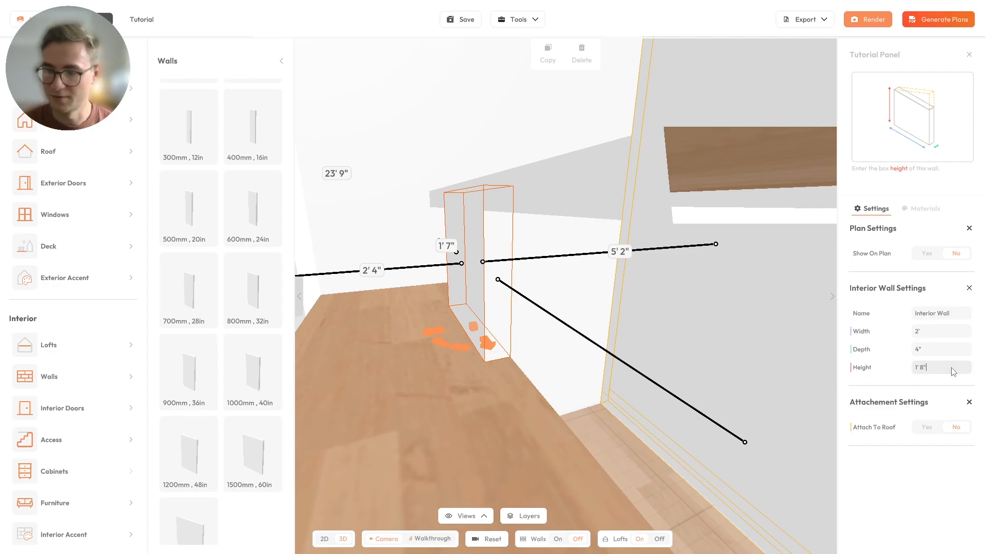
pyautogui.press('Return')
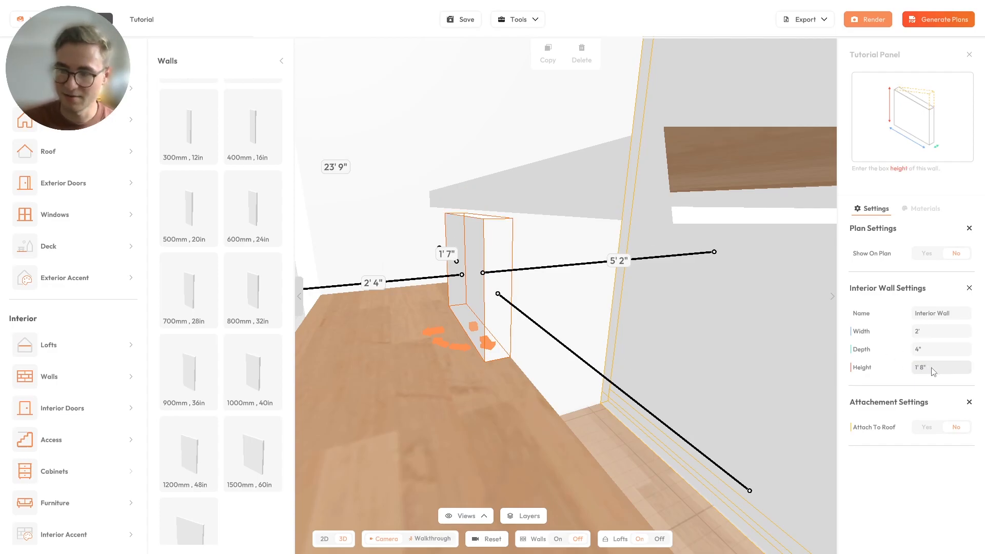
pyautogui.write('"')
pyautogui.press('Return')
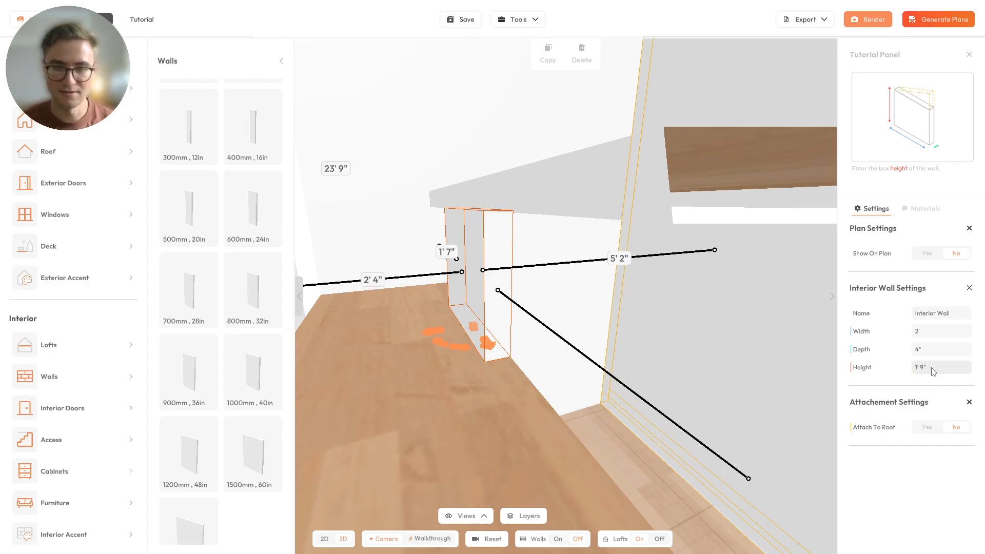
pyautogui.moveTo(569, 190); pyautogui.dragTo(523, 246)
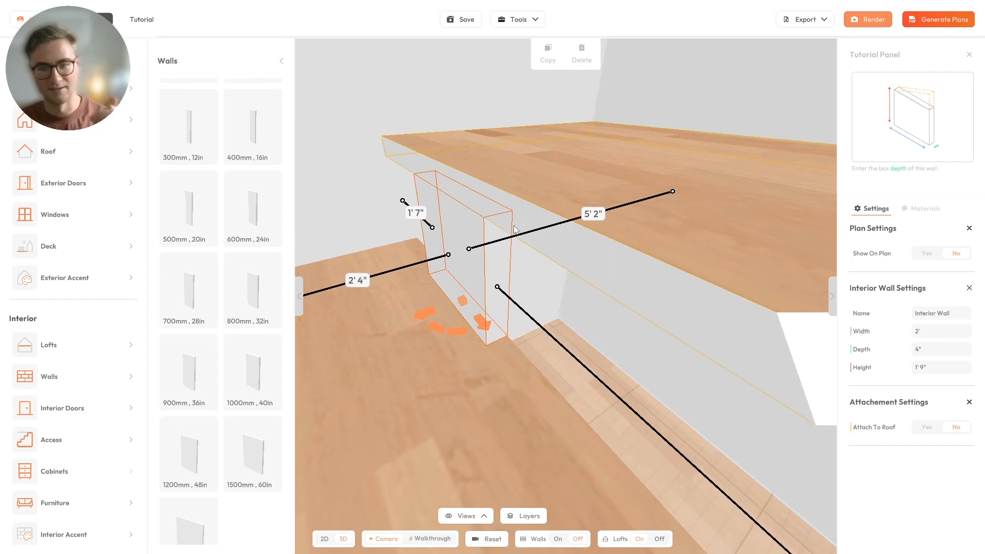
pyautogui.moveTo(442, 356); pyautogui.dragTo(459, 308)
pyautogui.scroll(-5, 508, 309)
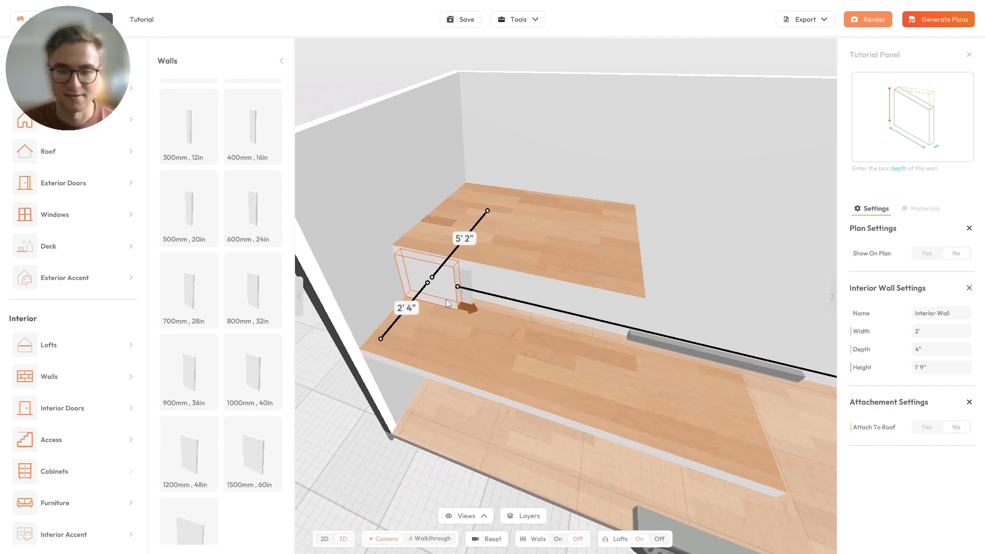
# Step: Set the interior wall's width to 7', matching the mezzanine's length, and slide it along to span the panel's whole long edge
pyautogui.click(634, 283)
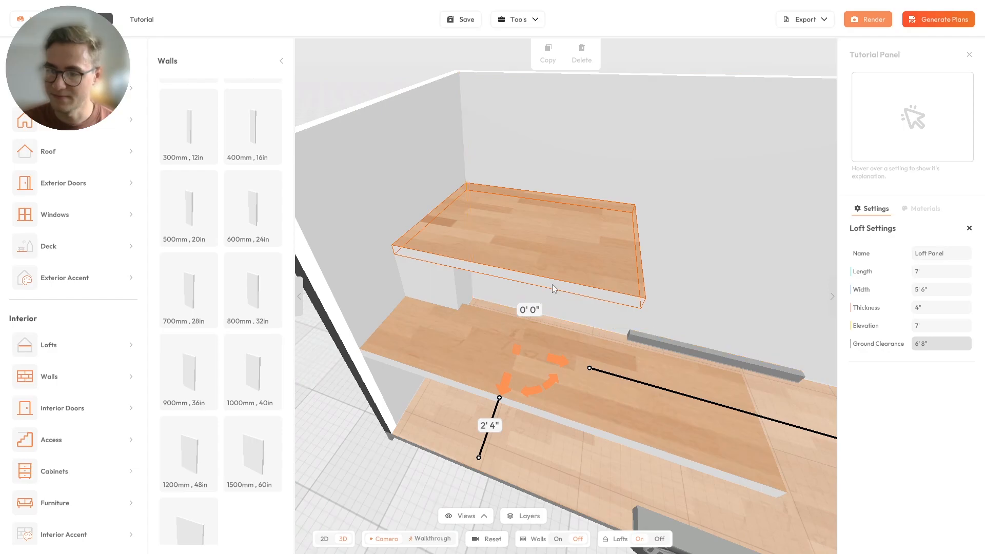
pyautogui.moveTo(860, 273)
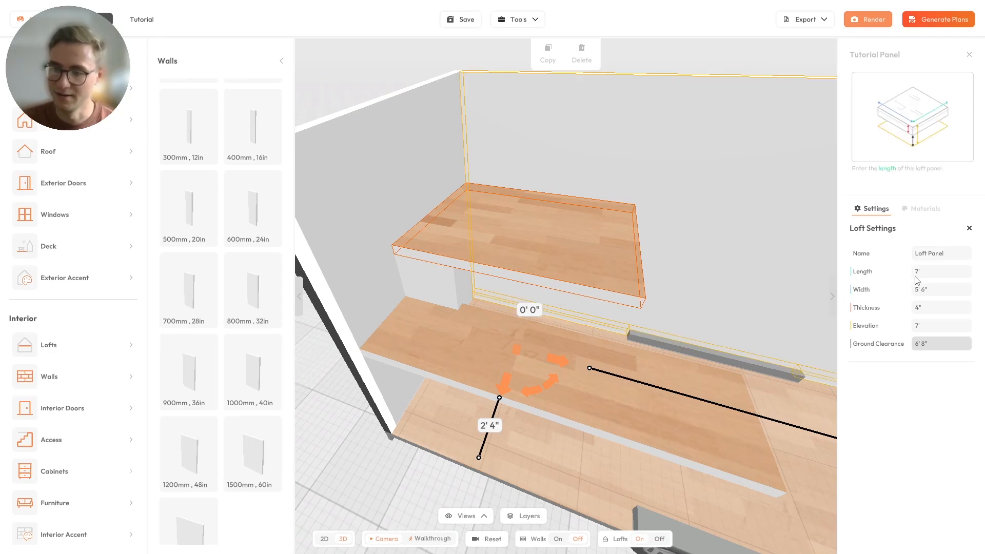
pyautogui.click(451, 287)
pyautogui.moveTo(917, 352)
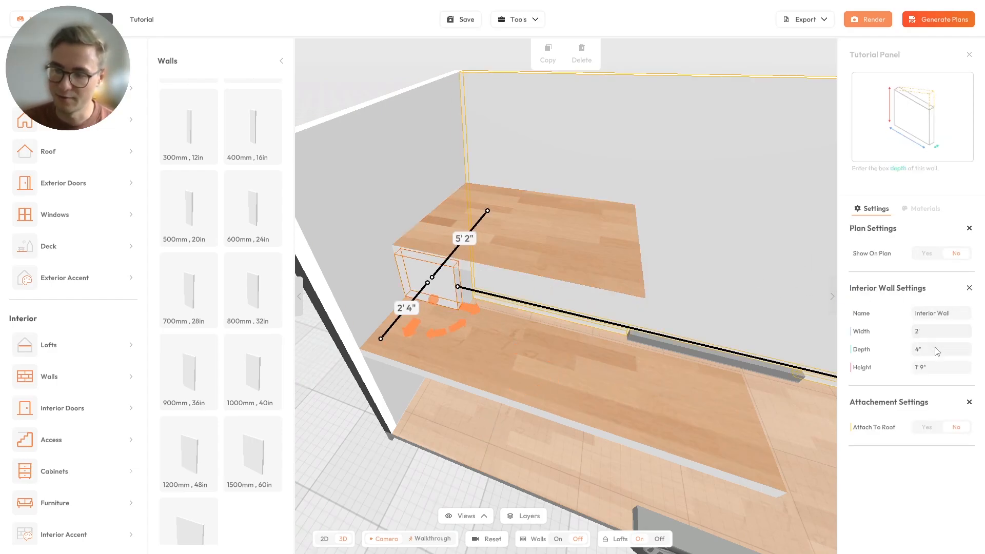
pyautogui.click(936, 336)
pyautogui.write("7'")
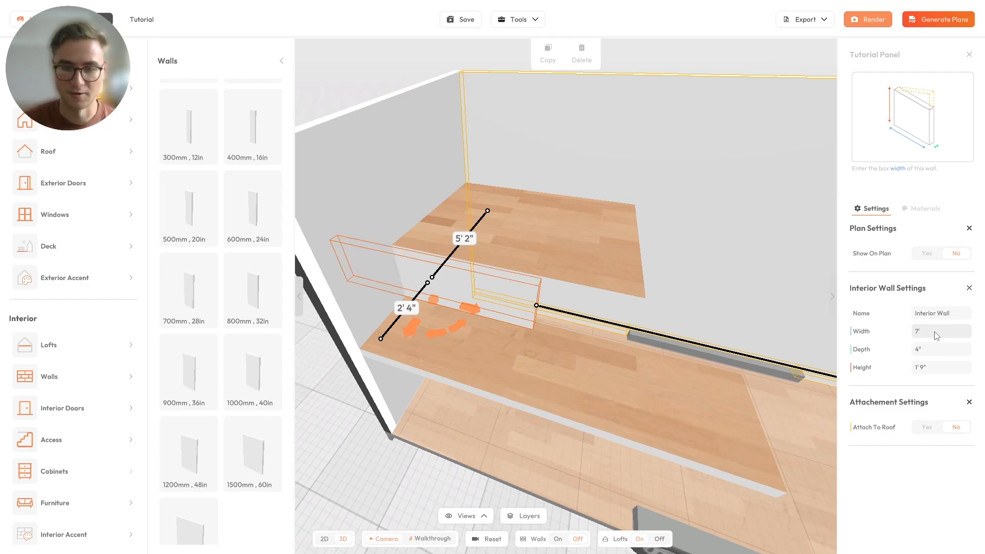
pyautogui.moveTo(468, 306); pyautogui.dragTo(593, 356)
# Step: Copy the wall onto the mezzanine's open end and set the copy's width to 5' 6", matching the panel's width
pyautogui.moveTo(552, 285); pyautogui.dragTo(518, 308)
pyautogui.click(464, 343)
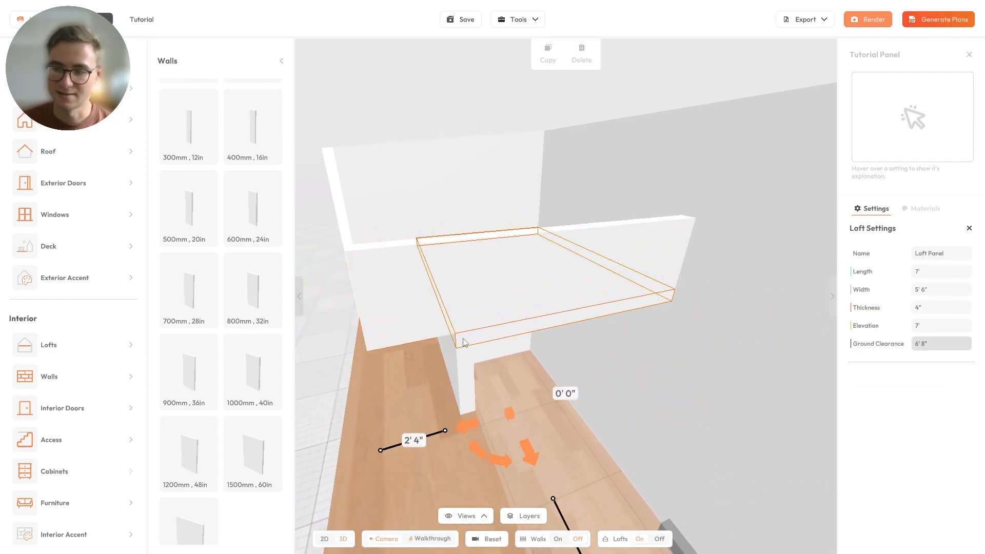
pyautogui.click(667, 314)
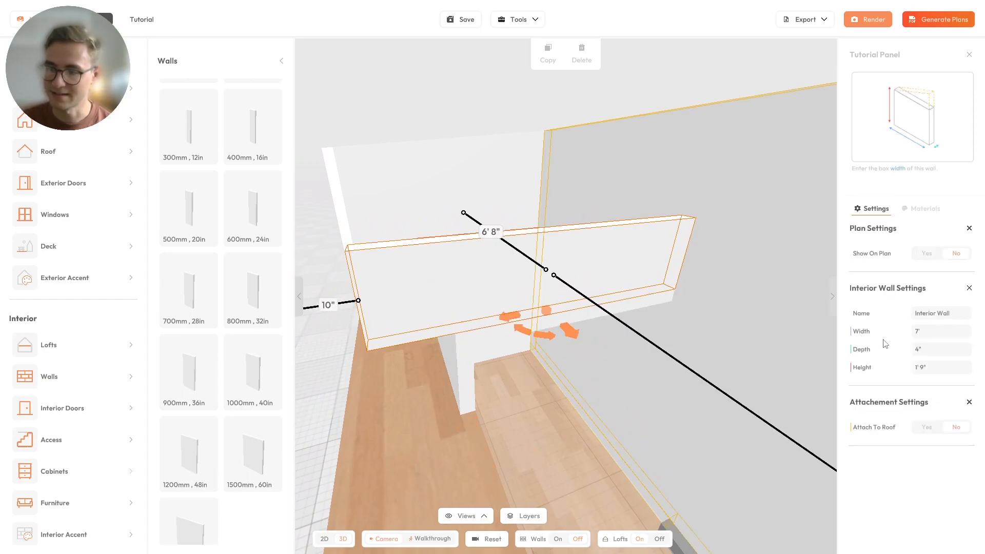
pyautogui.click(940, 330)
pyautogui.write('5\' 6"')
pyautogui.press('Return')
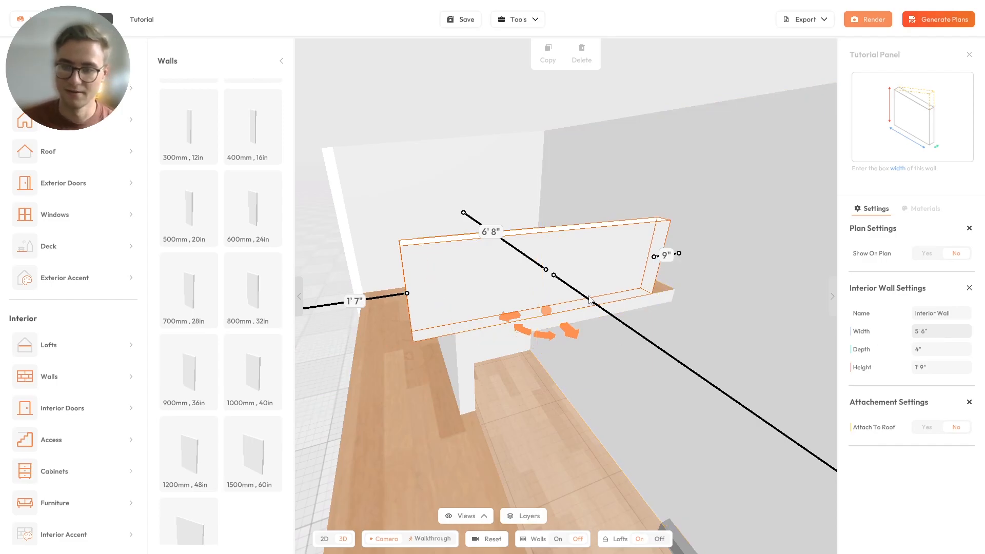
# Step: Set the end partition's distance to the side wall to 0 and attach its top to the roof
pyautogui.write('0')
pyautogui.press('Return')
pyautogui.moveTo(543, 277); pyautogui.dragTo(673, 259)
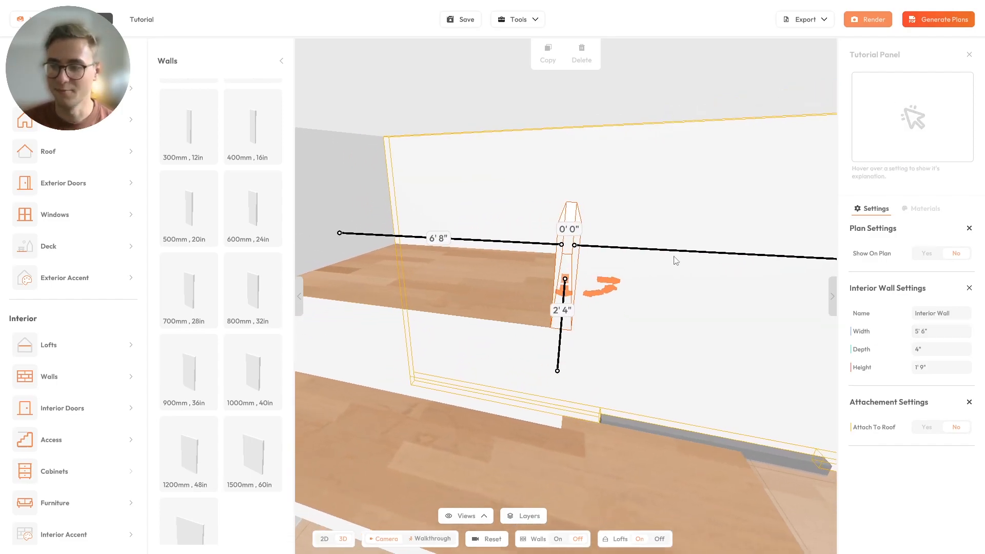
pyautogui.click(926, 427)
pyautogui.moveTo(550, 272); pyautogui.dragTo(497, 337)
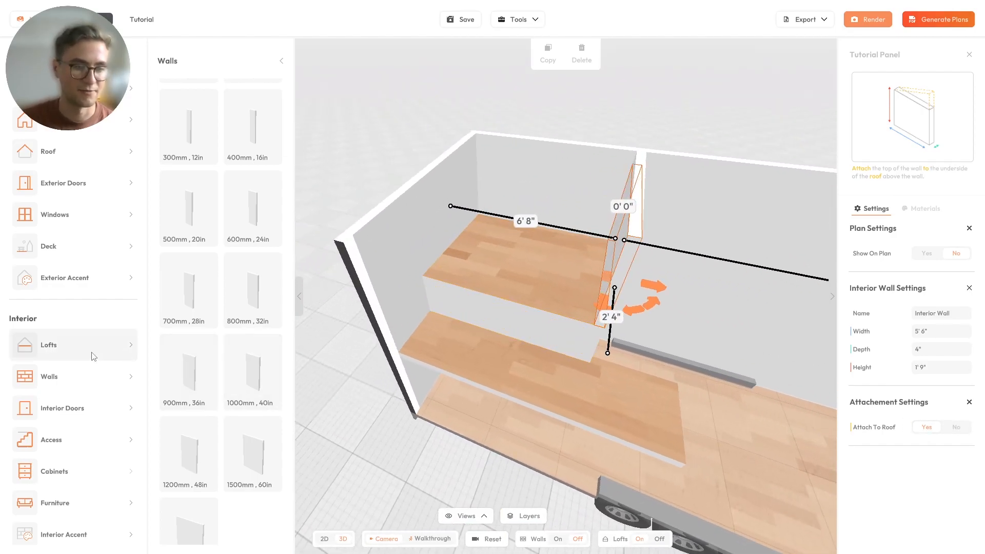
# Step: Add a Standard Queen Bed from the bedroom furniture and place it on the mezzanine with its headboard against the end wall
pyautogui.scroll(-1, 88, 324)
pyautogui.scroll(-3, 88, 324)
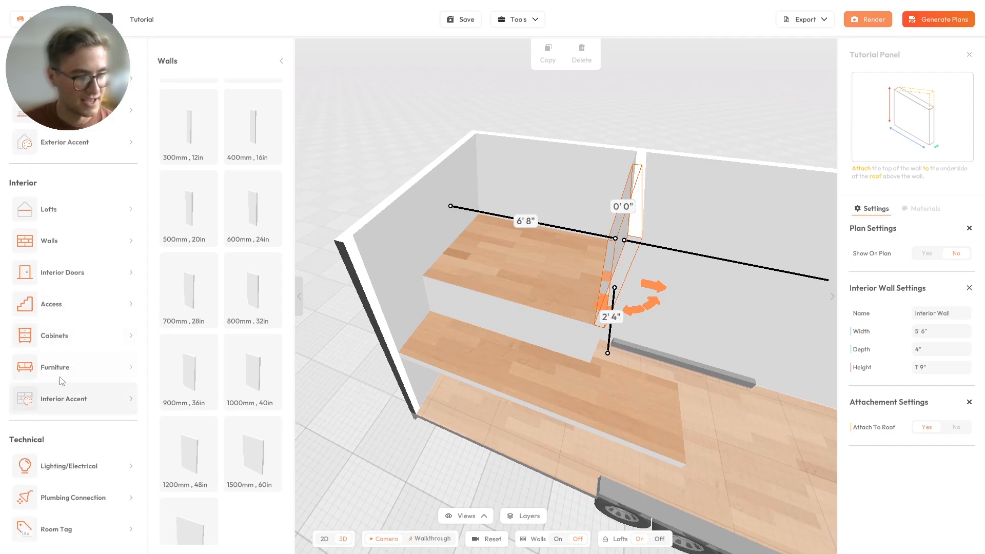
pyautogui.click(72, 367)
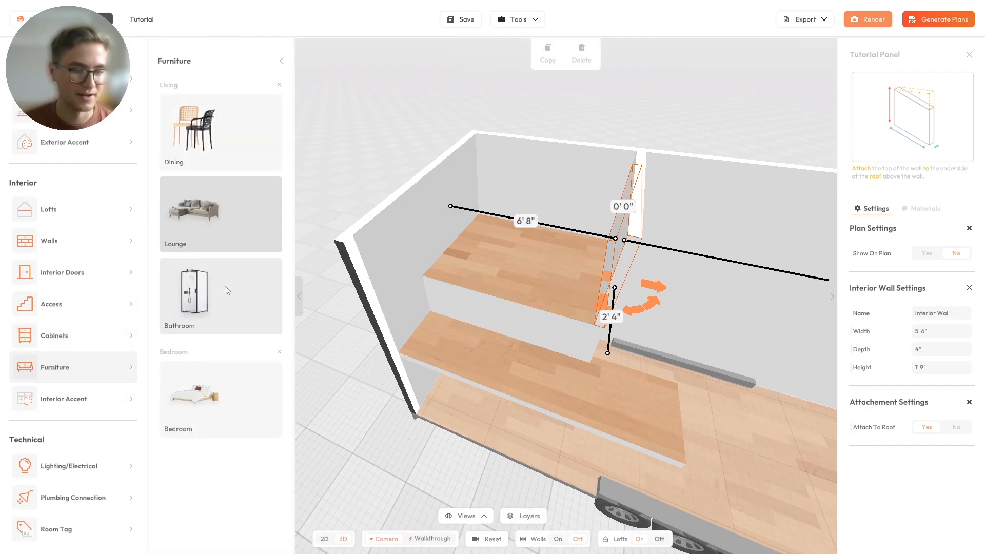
pyautogui.click(171, 378)
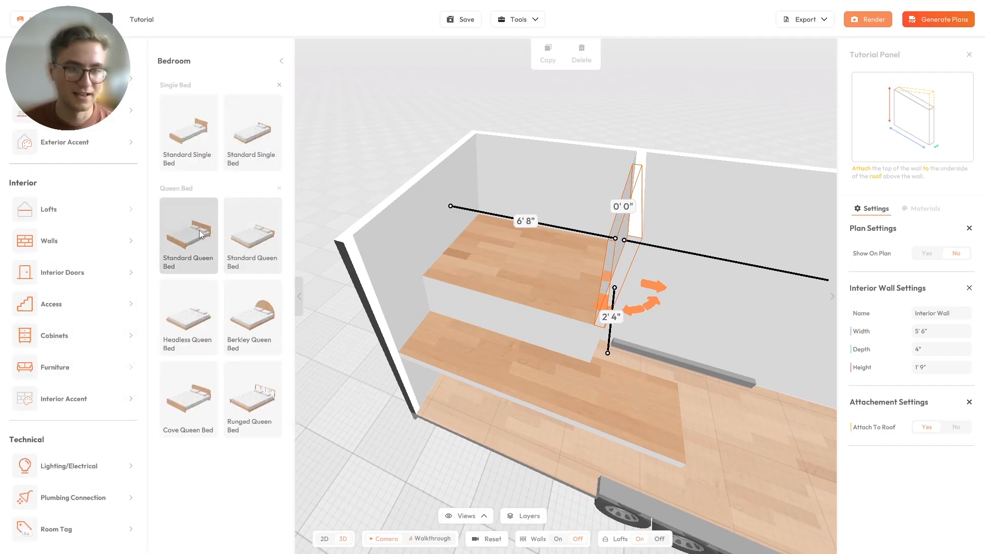
pyautogui.click(251, 236)
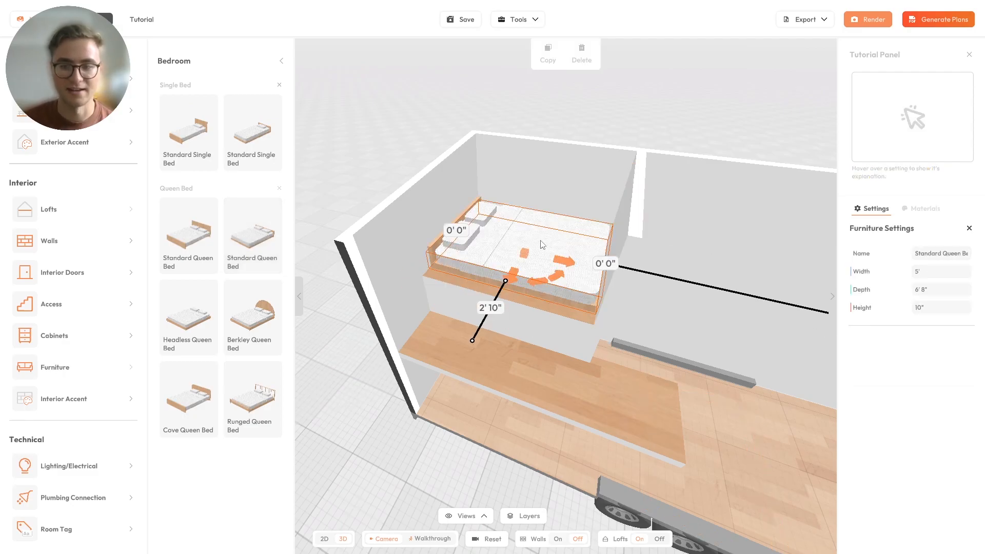
pyautogui.moveTo(555, 377); pyautogui.dragTo(492, 275)
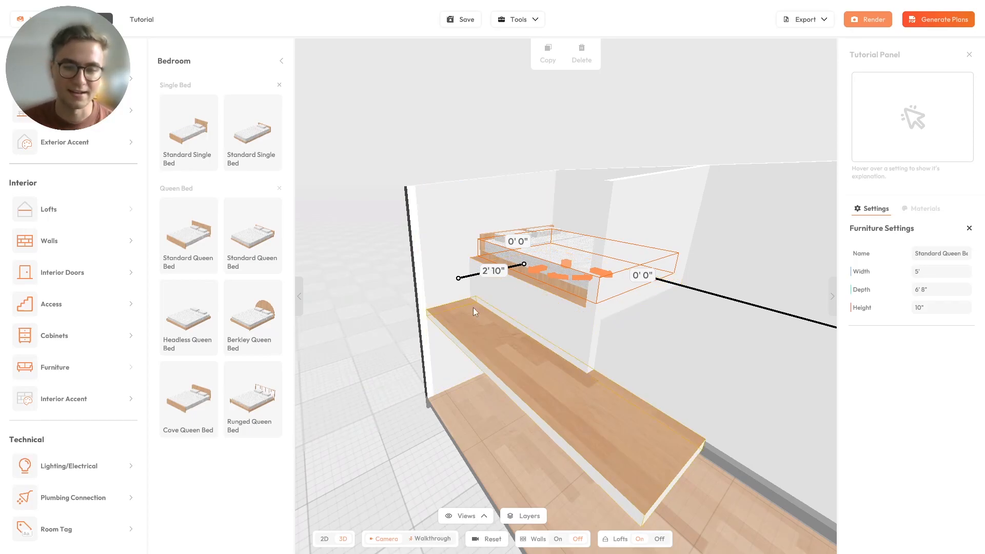
pyautogui.moveTo(385, 341); pyautogui.dragTo(507, 275)
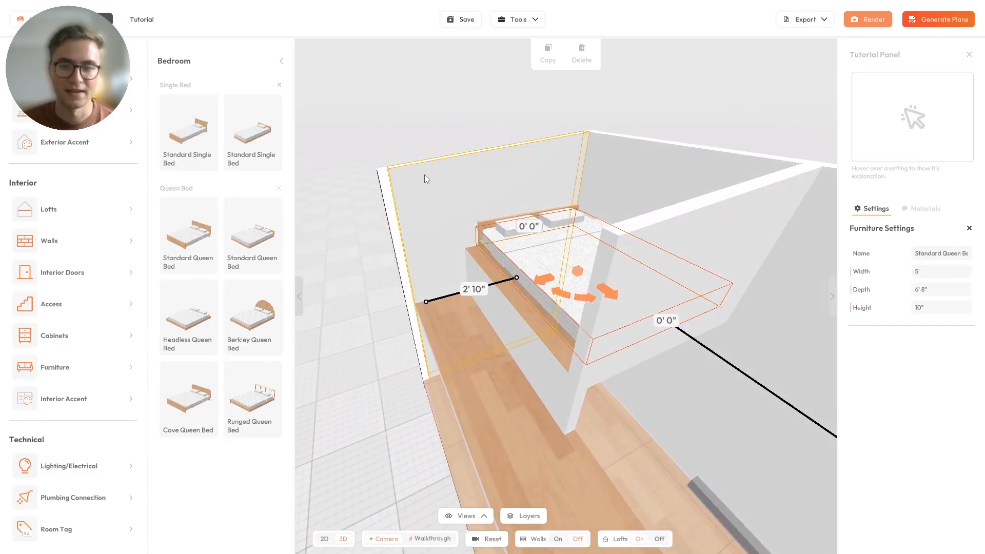
pyautogui.moveTo(535, 221)
pyautogui.mouseDown()
pyautogui.moveTo(547, 237)
pyautogui.moveTo(545, 222)
pyautogui.mouseUp()
pyautogui.moveTo(580, 277); pyautogui.dragTo(583, 158)
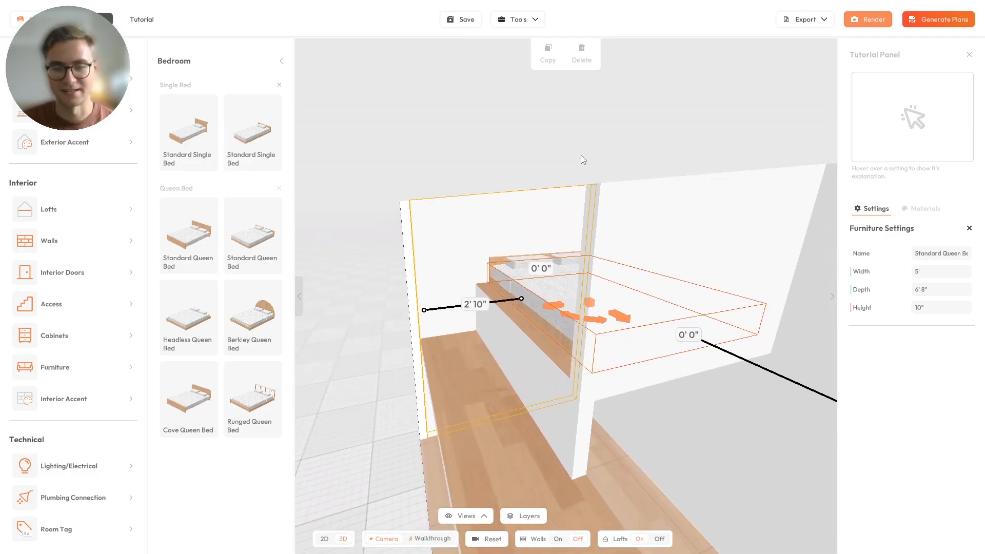
pyautogui.moveTo(418, 264); pyautogui.dragTo(454, 288)
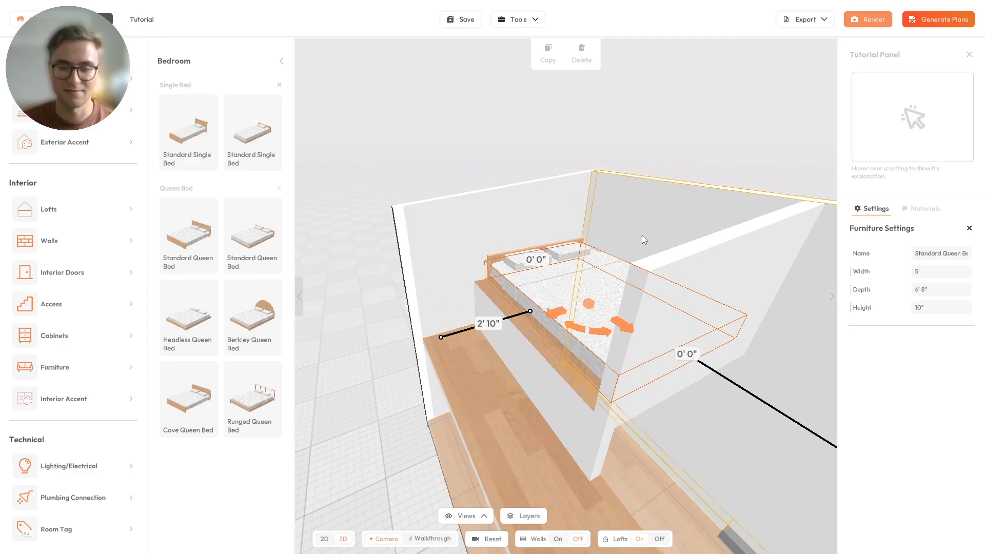
# Step: Set the roof section's rotation to 180 degrees so the single slope faces the opposite way
pyautogui.scroll(5, 72, 205)
pyautogui.click(47, 164)
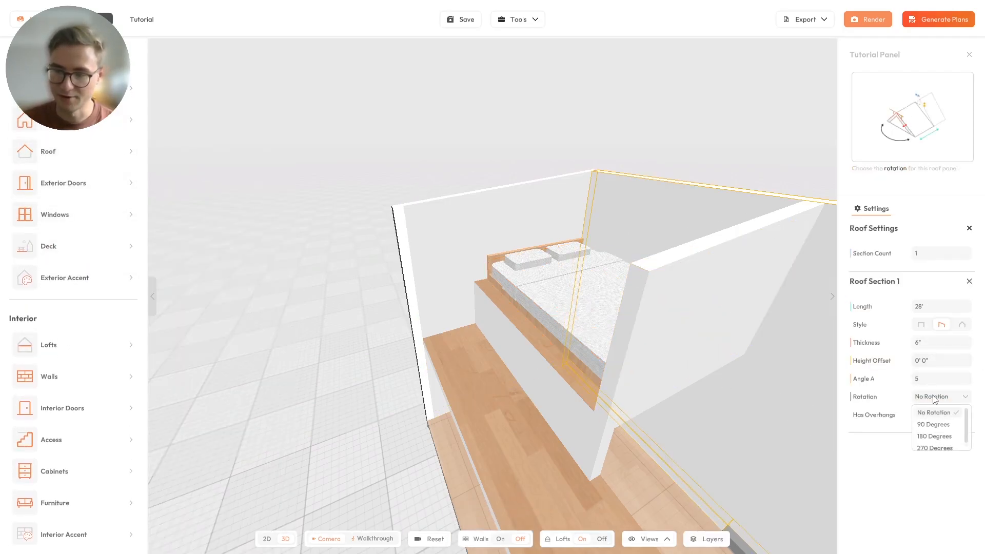
pyautogui.click(932, 436)
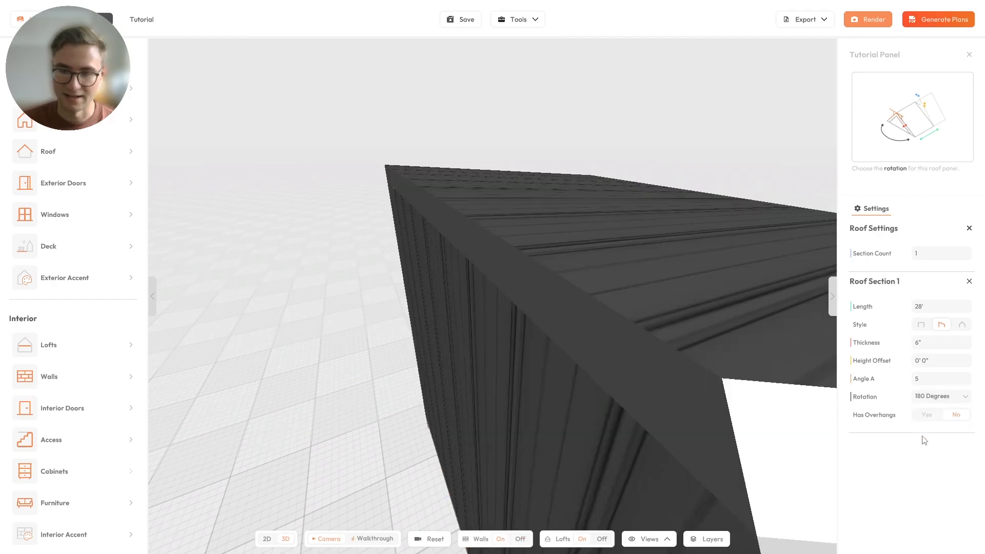
# Step: Examine the rotated roof's slope and its meeting with the side and end walls from several angles
pyautogui.scroll(-5, 513, 380)
pyautogui.moveTo(655, 452); pyautogui.dragTo(415, 205, button='right')
pyautogui.moveTo(663, 429); pyautogui.dragTo(564, 431)
pyautogui.scroll(2, 517, 406)
pyautogui.scroll(3, 452, 283)
pyautogui.scroll(6, 445, 266)
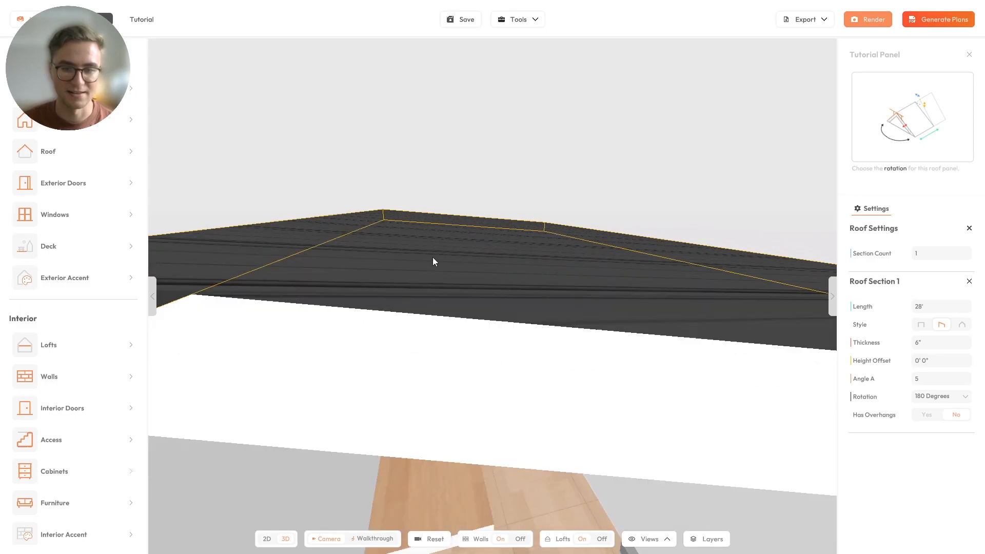
pyautogui.moveTo(383, 260); pyautogui.dragTo(465, 267)
pyautogui.scroll(-5, 465, 266)
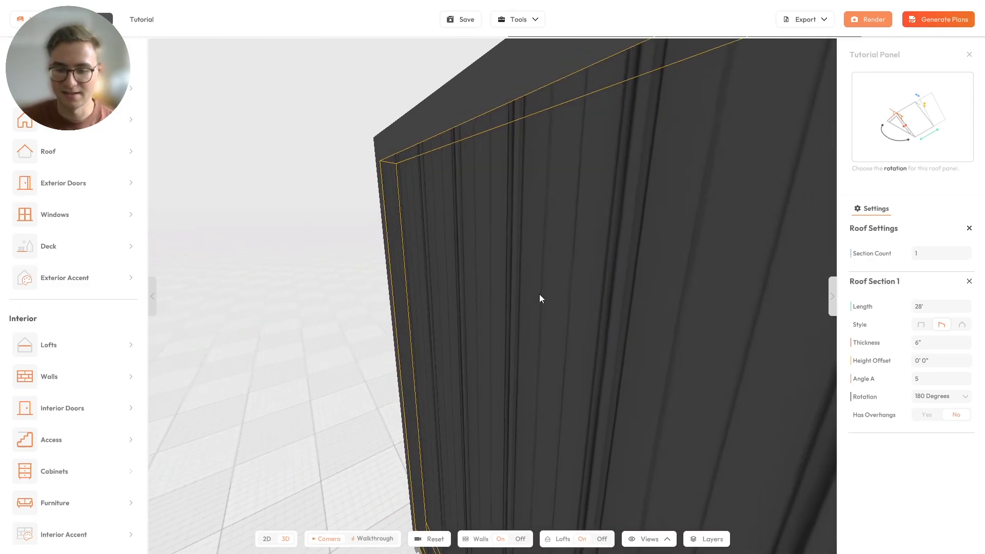
pyautogui.moveTo(528, 451); pyautogui.dragTo(599, 501)
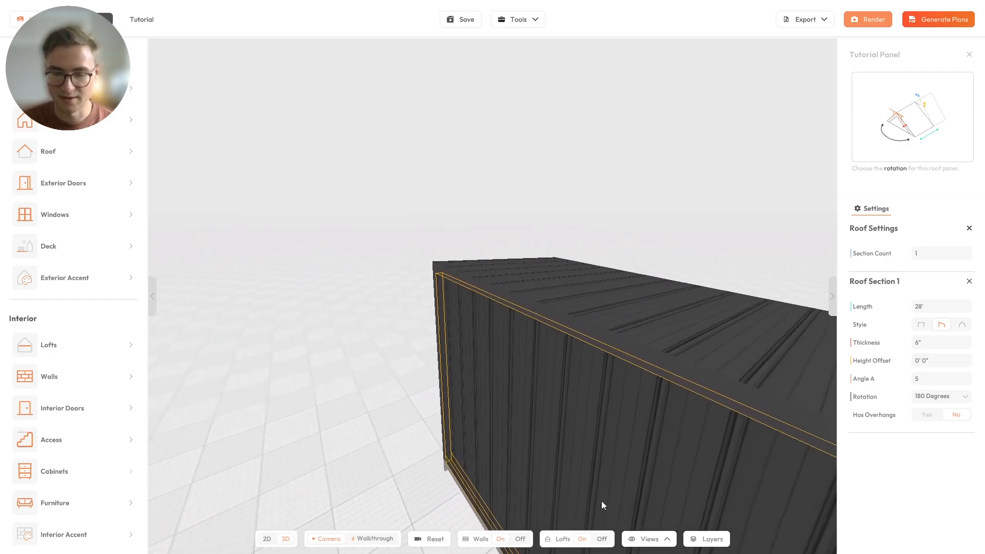
# Step: Hide the exterior walls and measure the headroom from the walkway panel's surface to the top of the end wall
pyautogui.click(520, 540)
pyautogui.scroll(3, 472, 365)
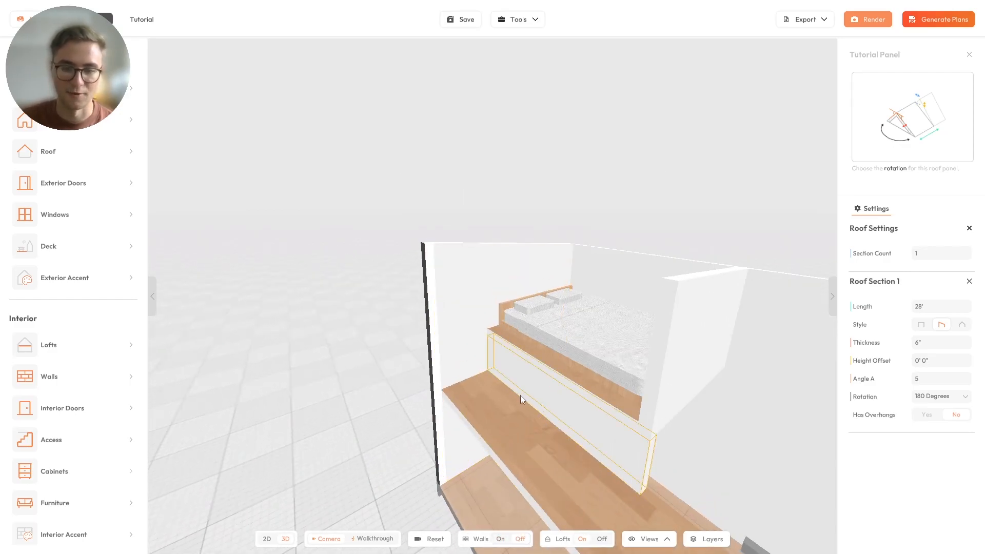
pyautogui.moveTo(522, 395); pyautogui.dragTo(412, 325)
pyautogui.moveTo(490, 354); pyautogui.dragTo(394, 304)
pyautogui.moveTo(480, 325); pyautogui.dragTo(469, 315, button='right')
pyautogui.press('m')
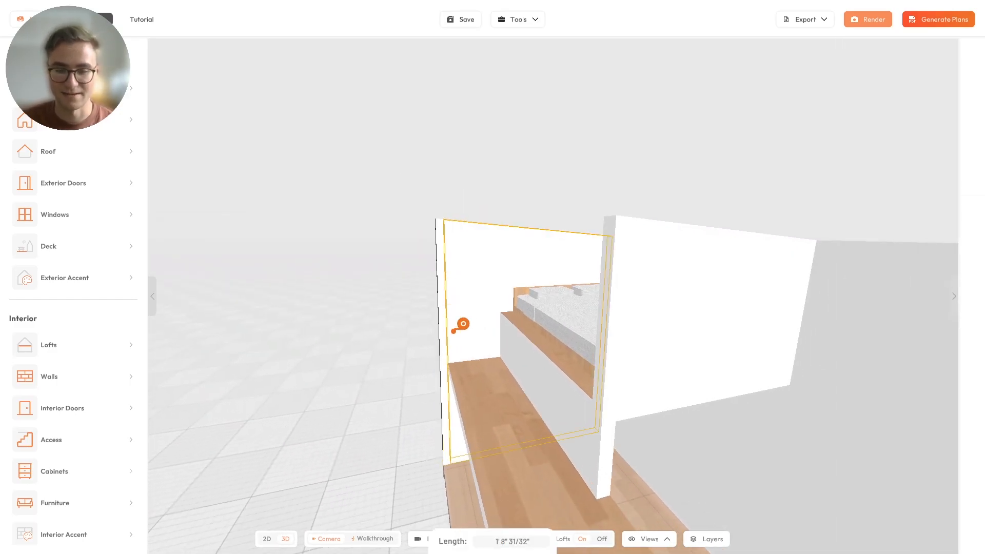
pyautogui.click(485, 359)
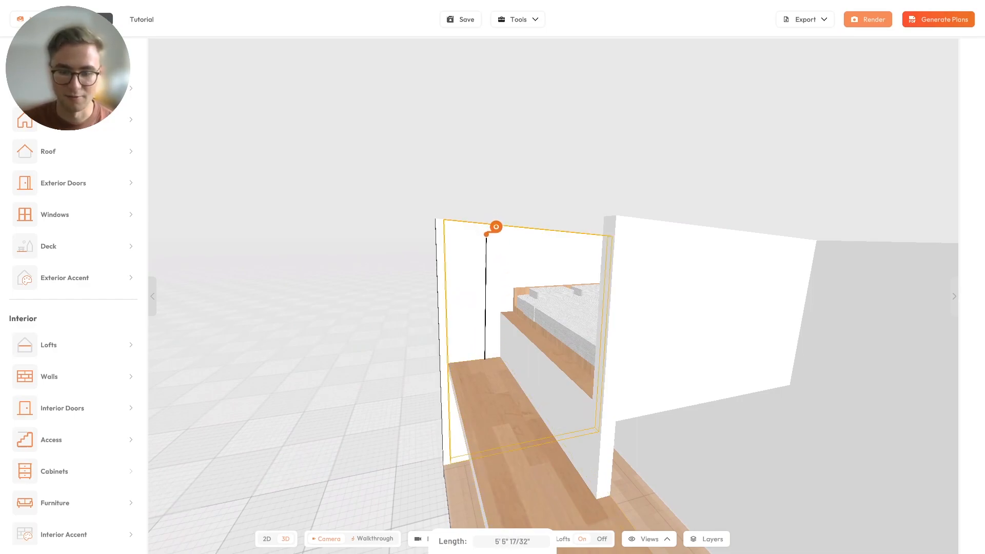
pyautogui.moveTo(490, 245); pyautogui.dragTo(473, 239)
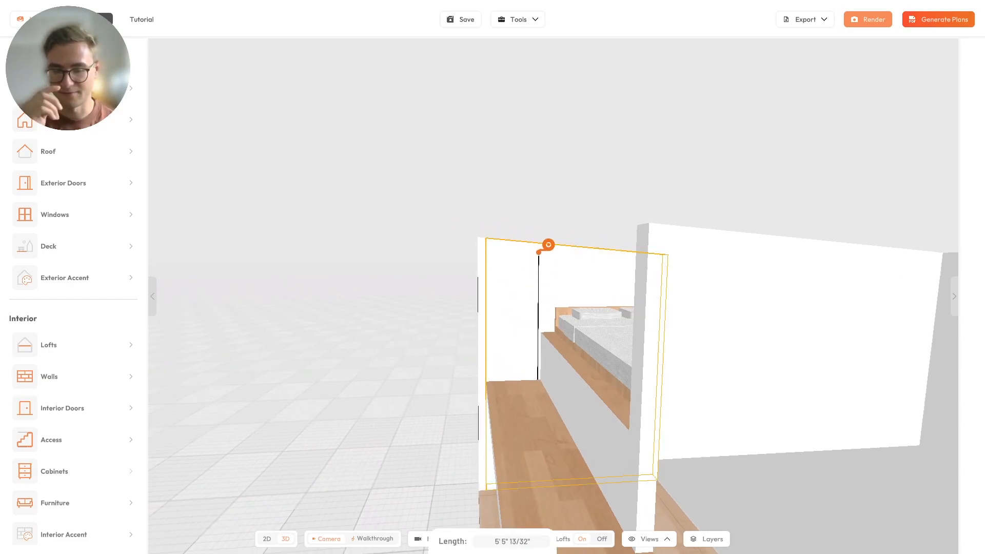
# Step: Set the walkway loft panel's elevation to 4' 6"
pyautogui.moveTo(545, 249); pyautogui.dragTo(568, 323)
pyautogui.scroll(5, 474, 302)
pyautogui.moveTo(523, 300); pyautogui.dragTo(509, 307)
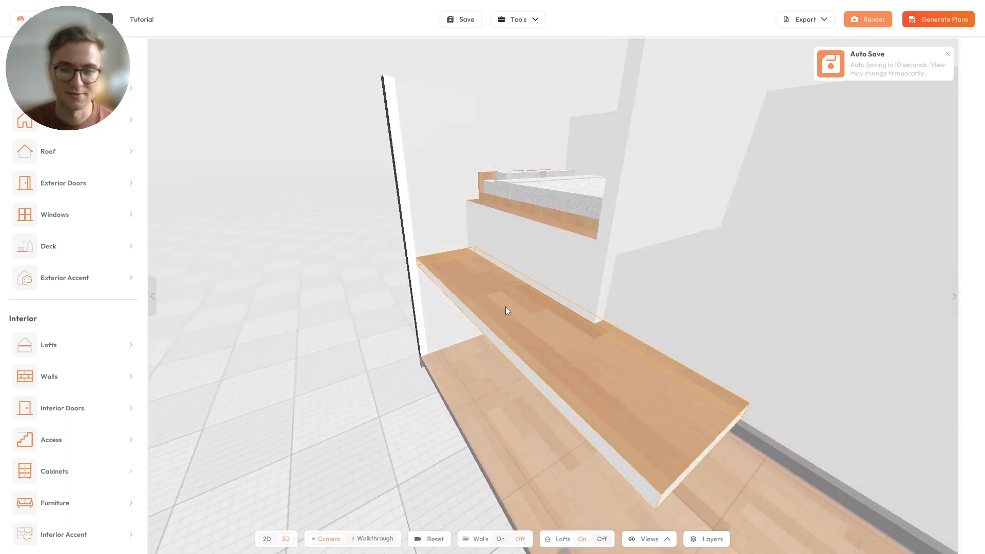
pyautogui.click(488, 301)
pyautogui.click(938, 328)
pyautogui.write("4' 6")
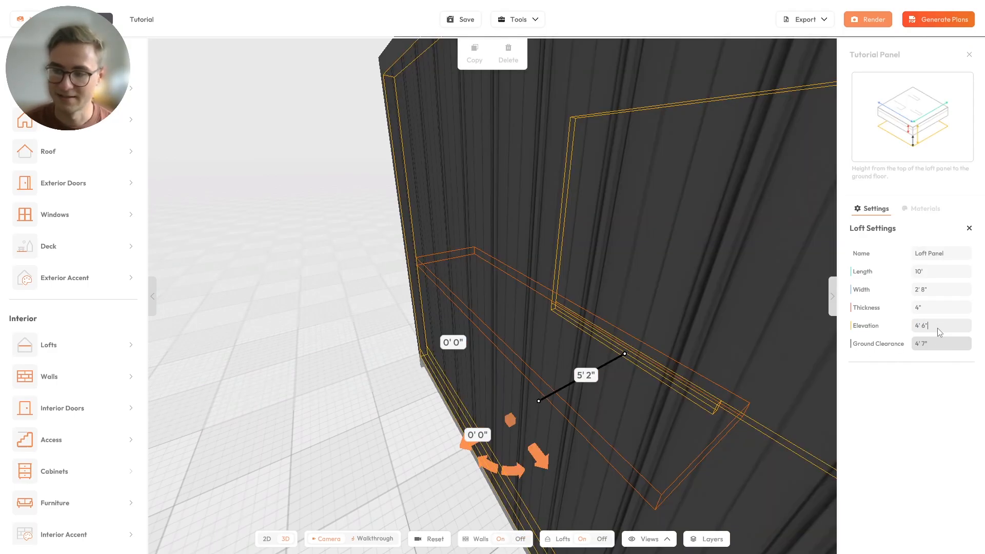
pyautogui.press('Return')
# Step: Check the gap between the low partition wall's top and the mezzanine's underside, starting a measurement at the wall's upper corner
pyautogui.scroll(3, 482, 283)
pyautogui.moveTo(484, 287); pyautogui.dragTo(422, 262)
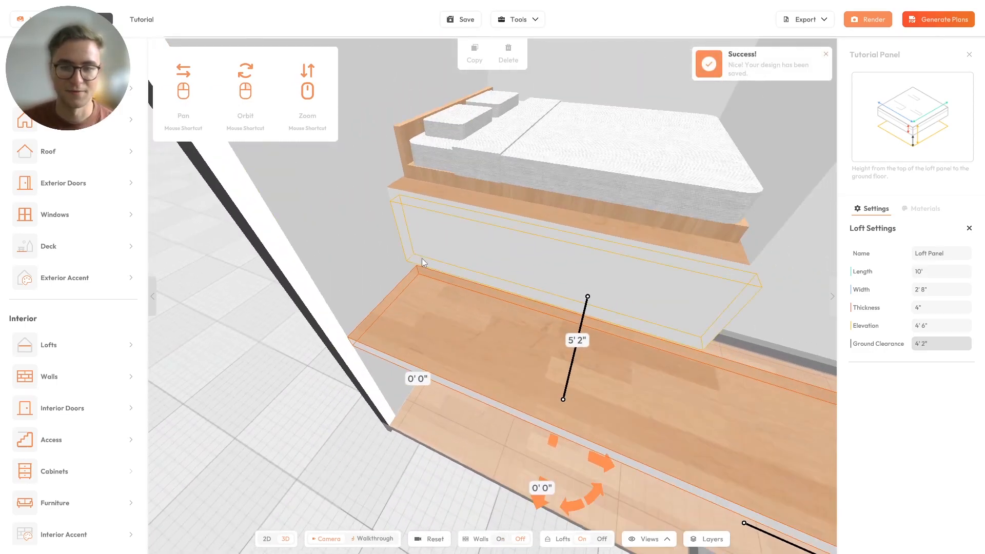
pyautogui.click(432, 244)
pyautogui.scroll(5, 547, 306)
pyautogui.moveTo(548, 302); pyautogui.dragTo(359, 263)
pyautogui.scroll(-5, 433, 314)
pyautogui.scroll(5, 456, 350)
pyautogui.moveTo(415, 326); pyautogui.dragTo(571, 229)
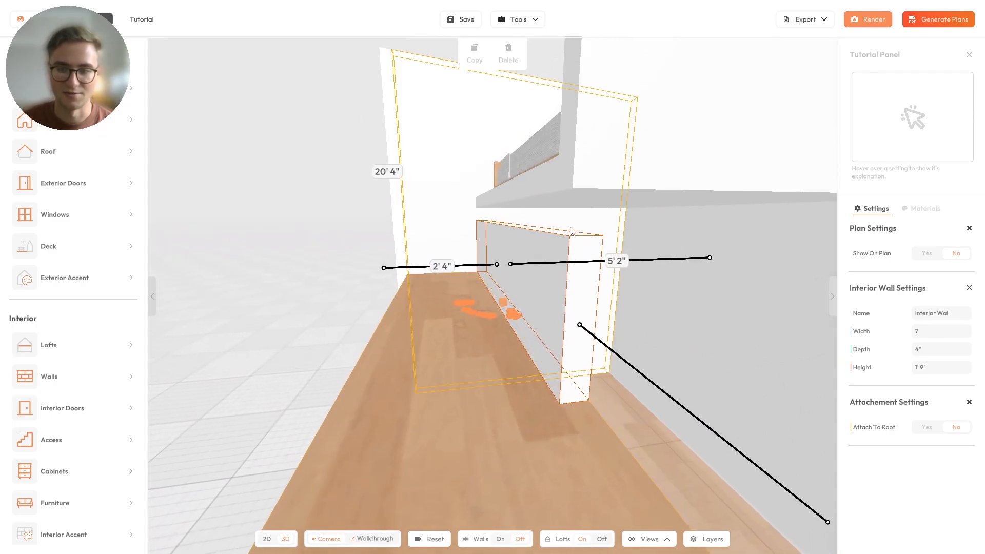
pyautogui.press('t')
pyautogui.click(569, 236)
pyautogui.press('Escape')
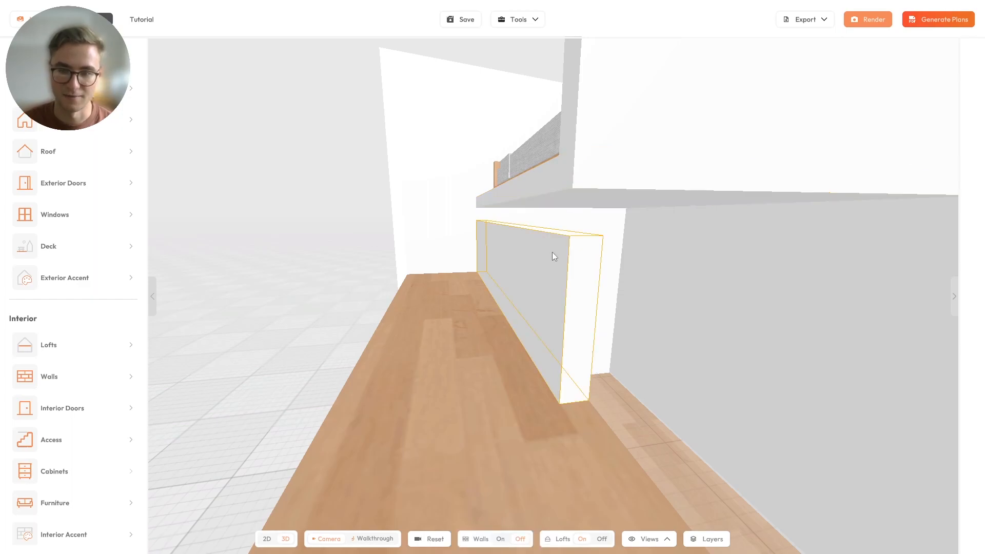
# Step: Increase the low partition wall's height to close the gap beneath the mezzanine
pyautogui.click(552, 251)
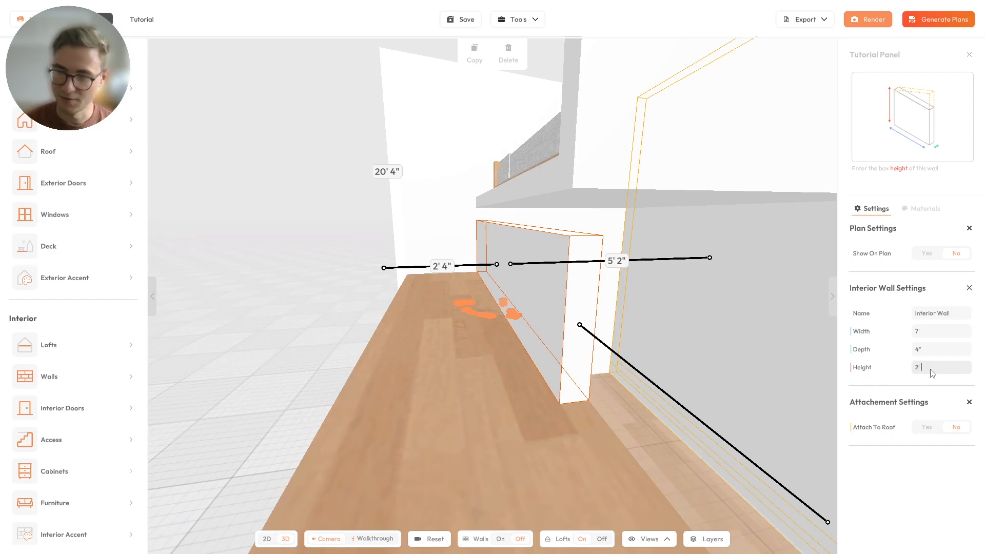
pyautogui.write('"')
pyautogui.scroll(-5, 436, 281)
# Step: Measure the headroom above the lowered walkway at the end wall and review the whole loft
pyautogui.moveTo(436, 281); pyautogui.dragTo(456, 297, button='right')
pyautogui.press('t')
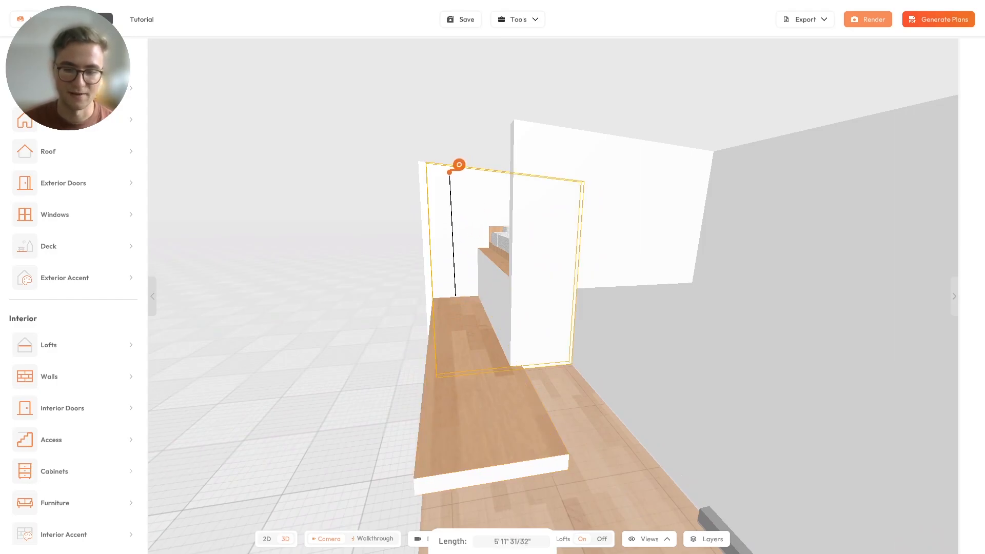
pyautogui.press('Escape')
pyautogui.moveTo(465, 216); pyautogui.dragTo(557, 276)
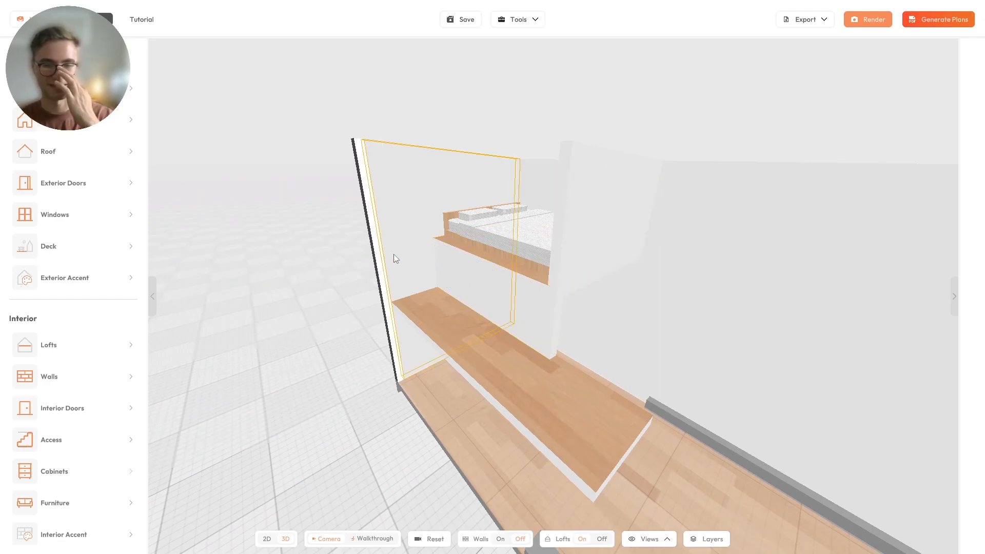
pyautogui.scroll(-5, 487, 304)
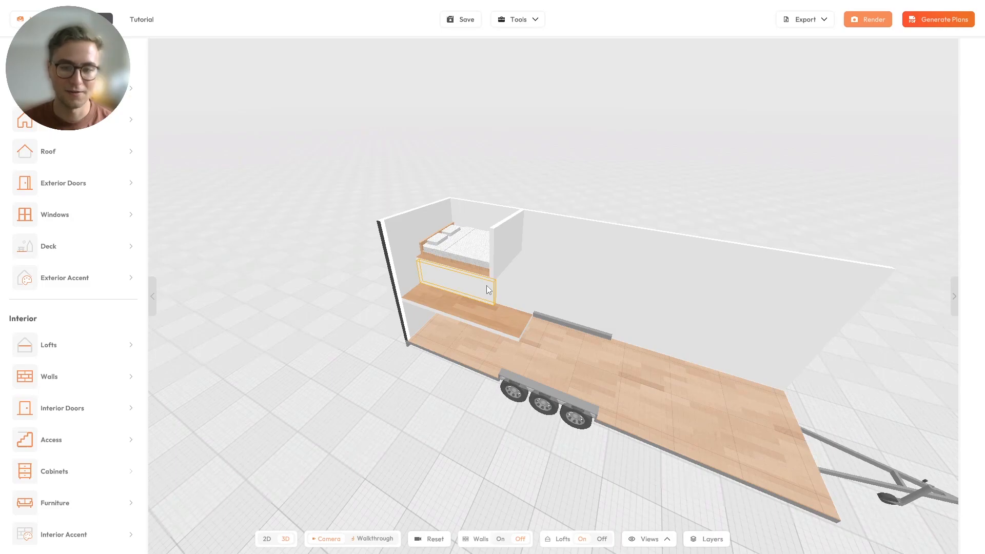